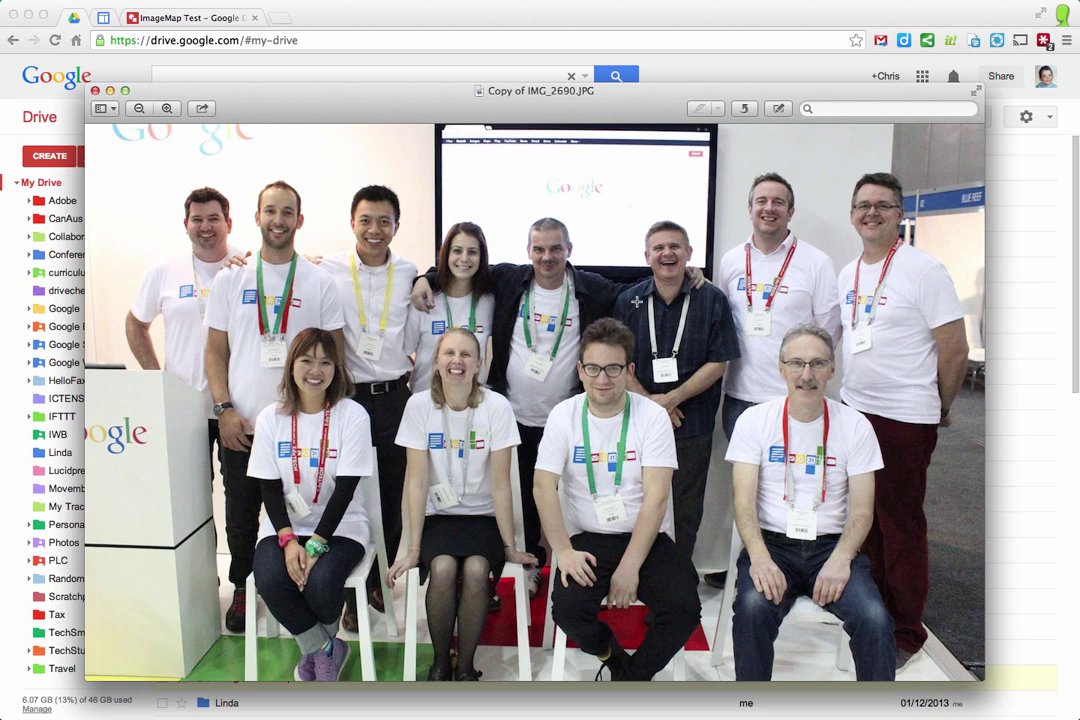
Step: Drag the Copy of IMG_2690.JPG Preview window mostly off-screen to reveal the Drive file list
drag(683, 94, 98, 178)
Step: Create a new blank Google drawing from Drive's CREATE menu
click(400, 12)
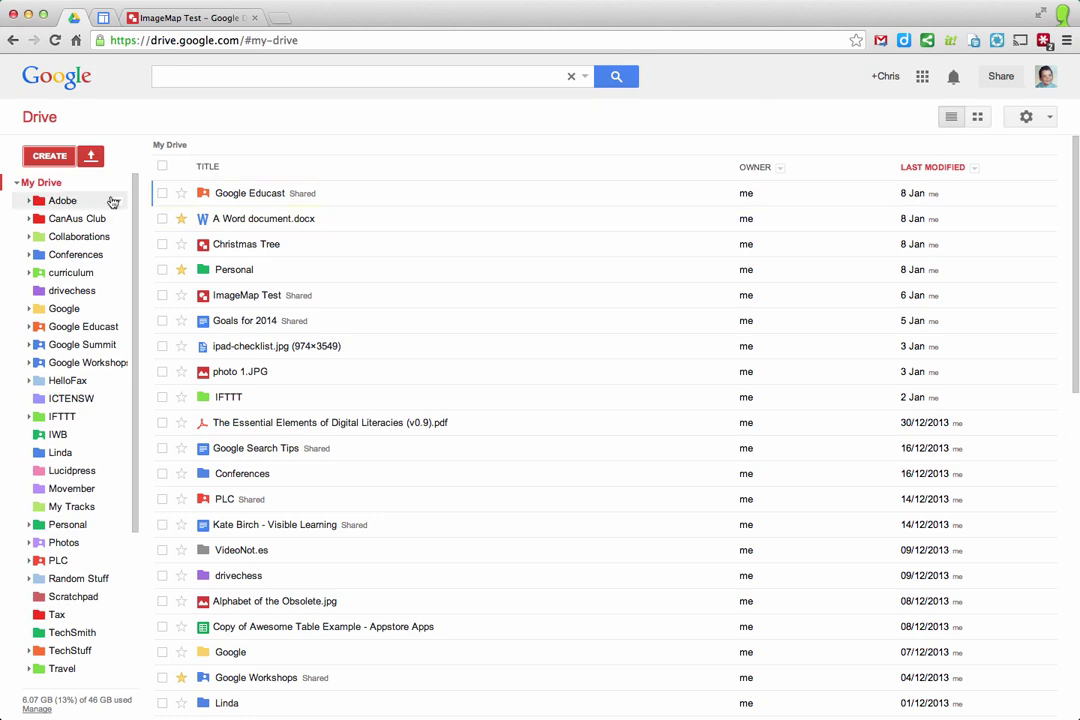
click(46, 157)
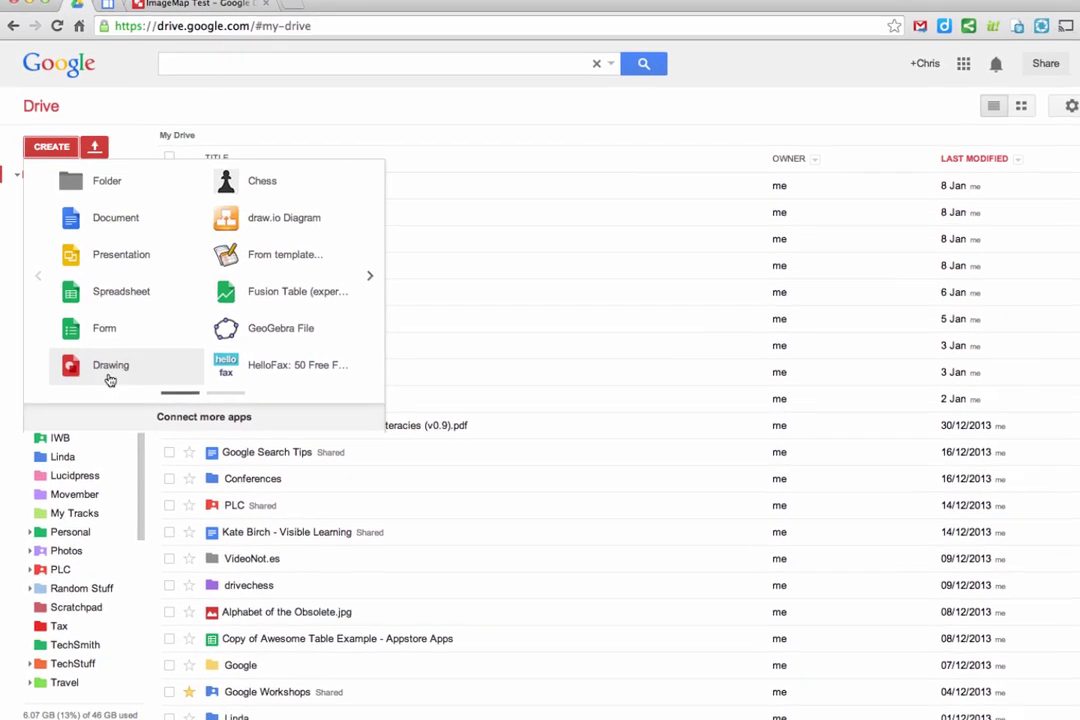
click(110, 378)
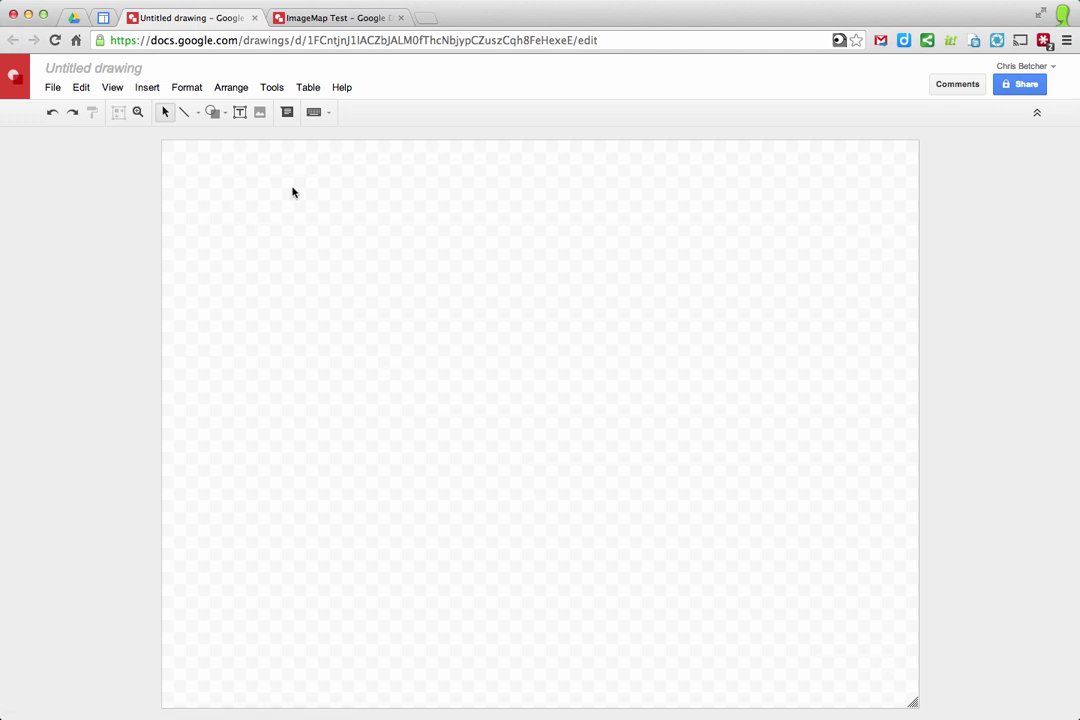
Step: Rename the untitled drawing to 'image map'
click(96, 67)
text(image map)
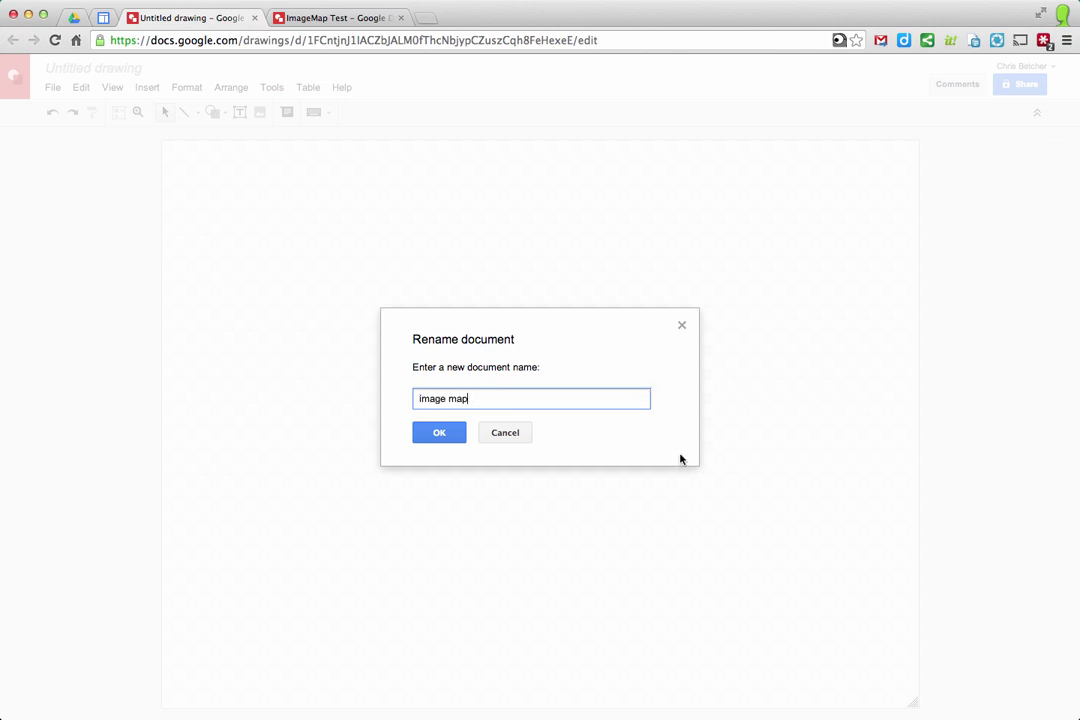
click(440, 433)
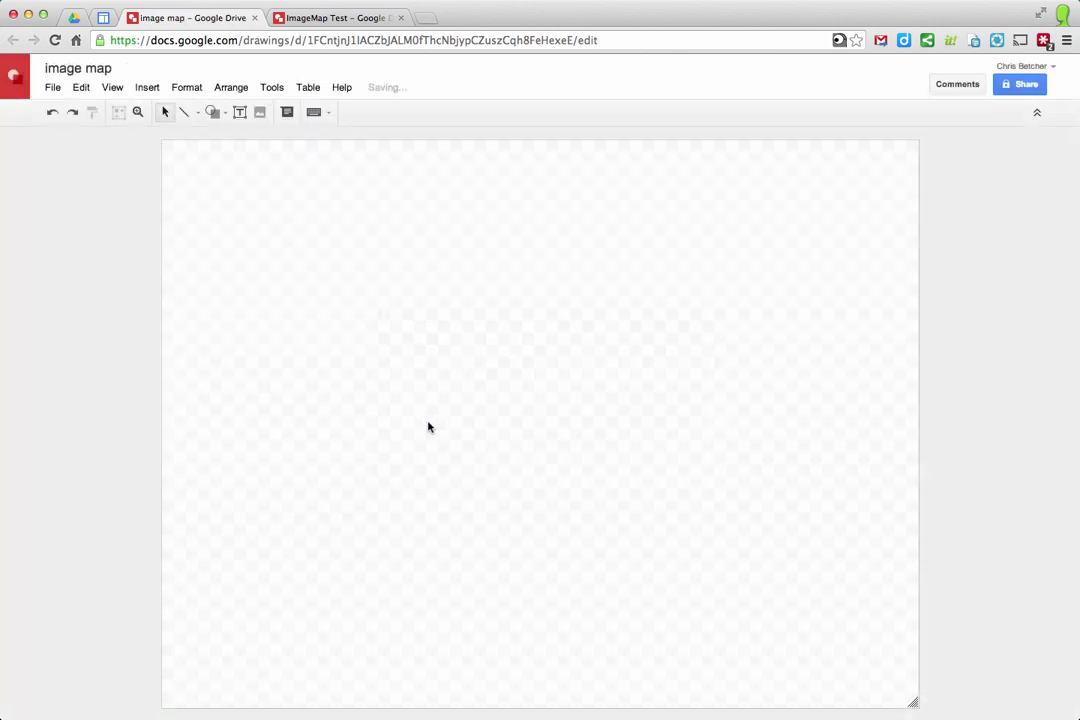
Step: Insert the group photo into the drawing by uploading it through Insert > Image
click(146, 88)
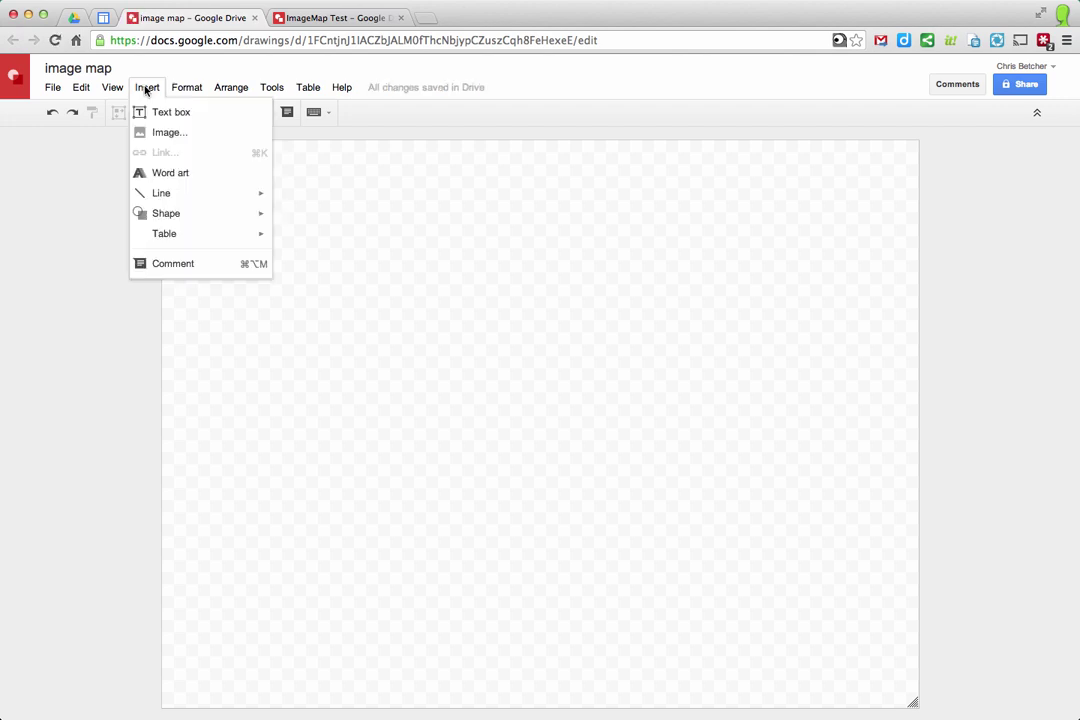
click(160, 134)
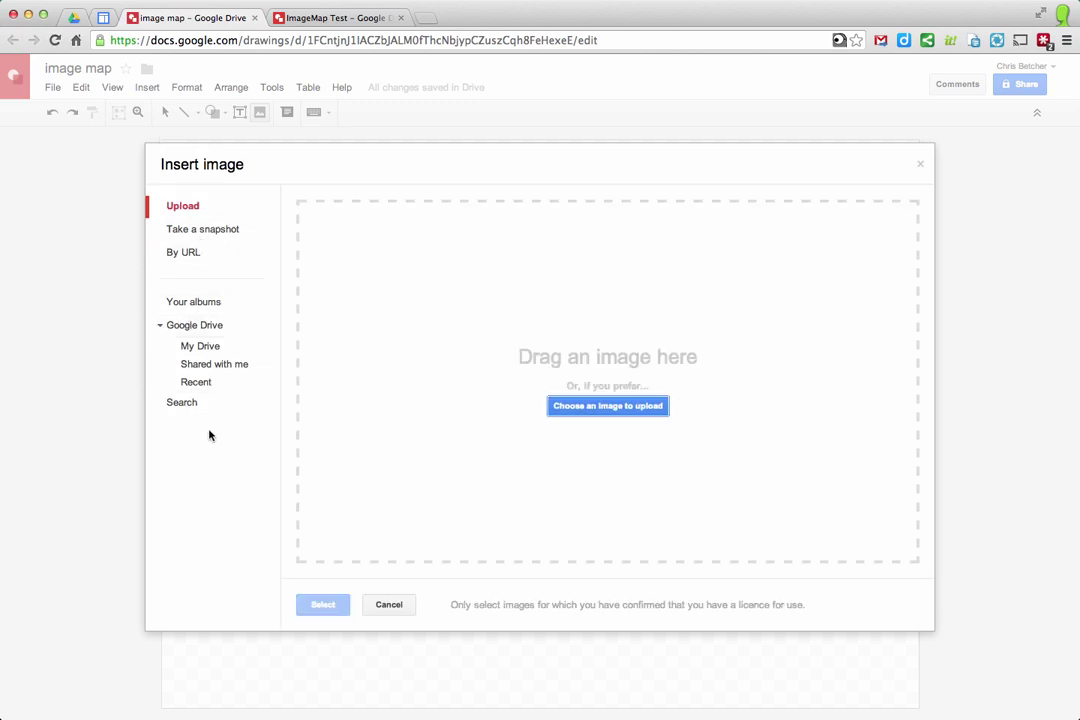
drag(905, 340, 500, 360)
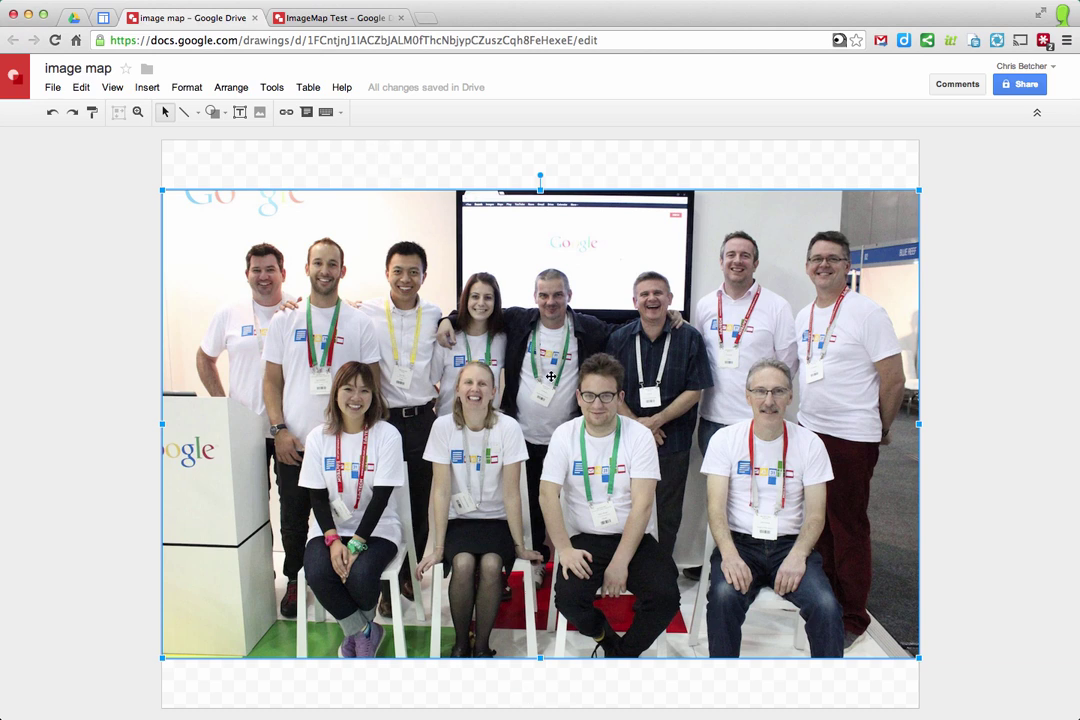
Step: Move the photo to the canvas top and shrink the canvas to the photo's height
drag(465, 280, 470, 240)
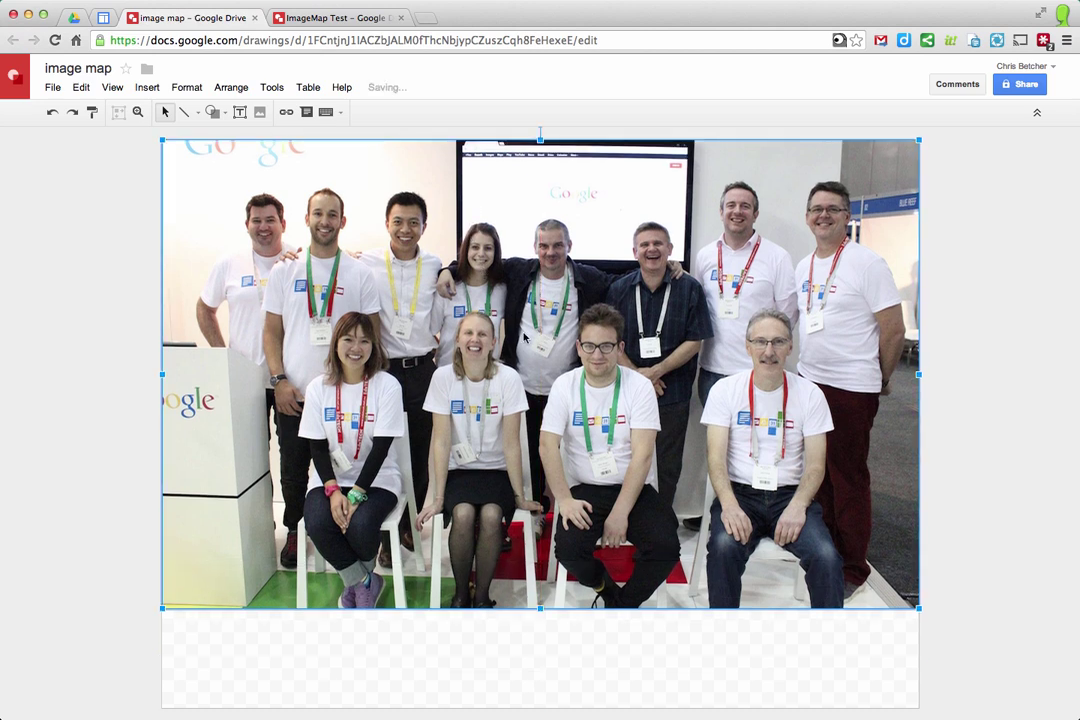
click(822, 643)
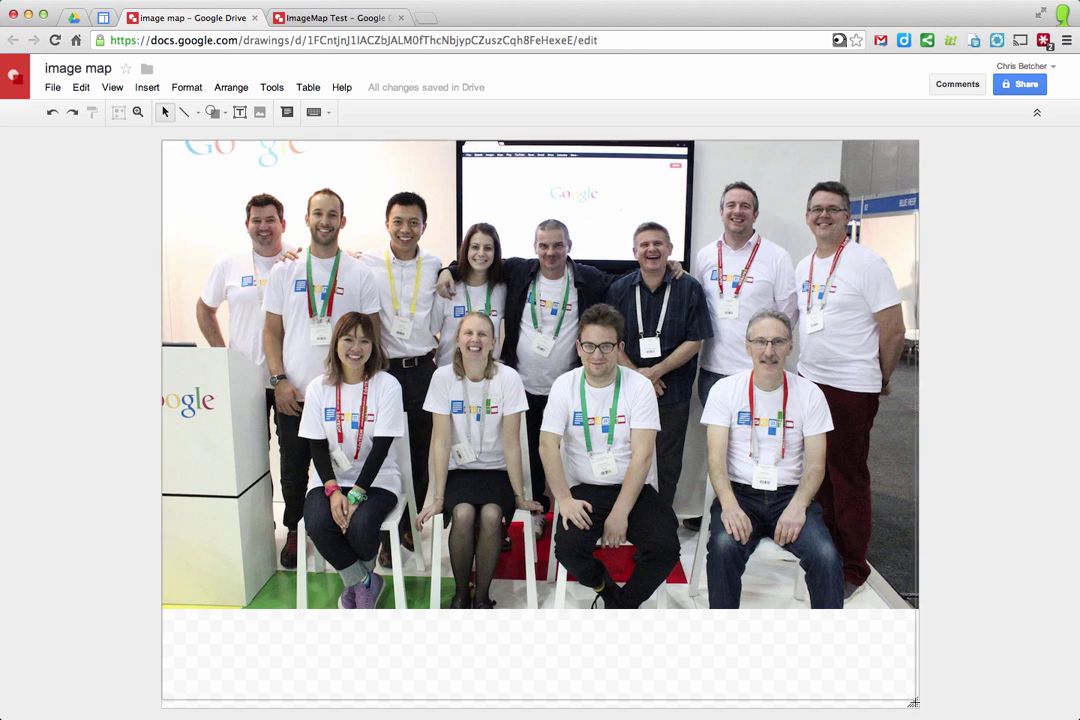
drag(913, 703, 917, 611)
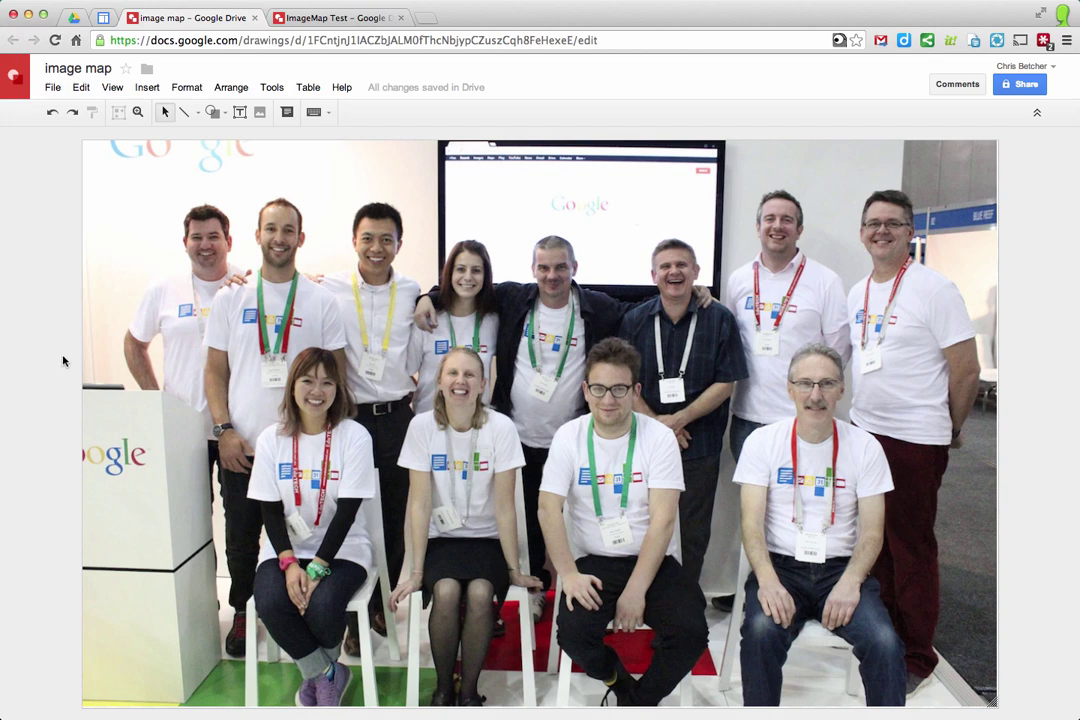
Step: Draw a rectangle covering the rightmost standing man
click(225, 114)
mouse_move(250, 137)
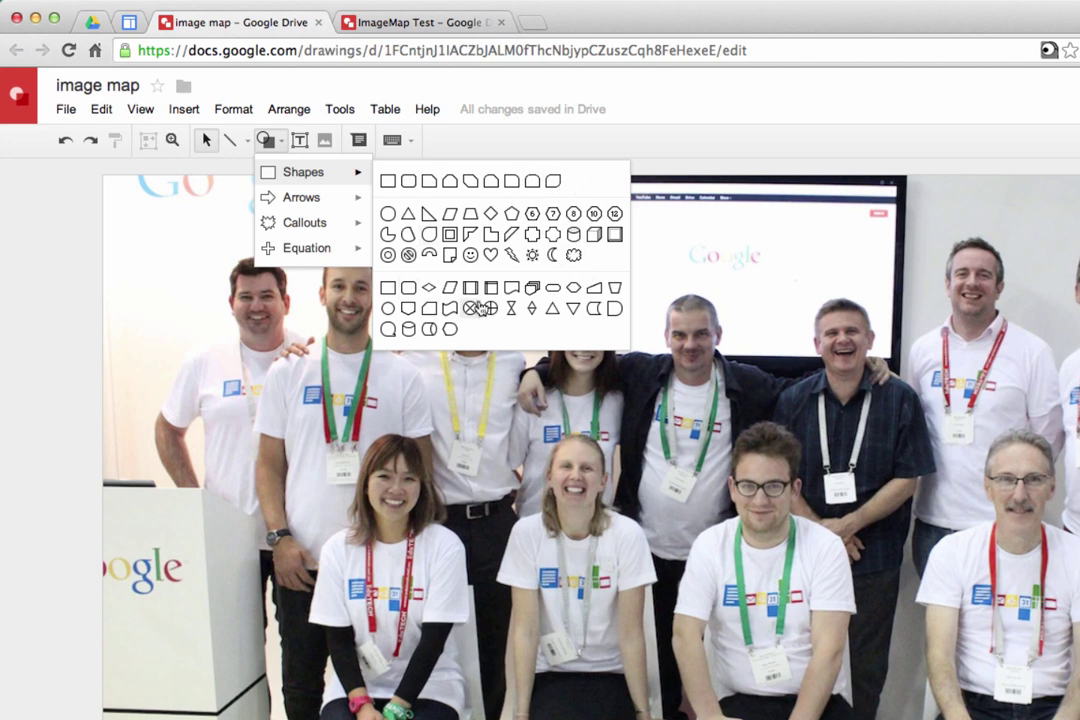
click(388, 181)
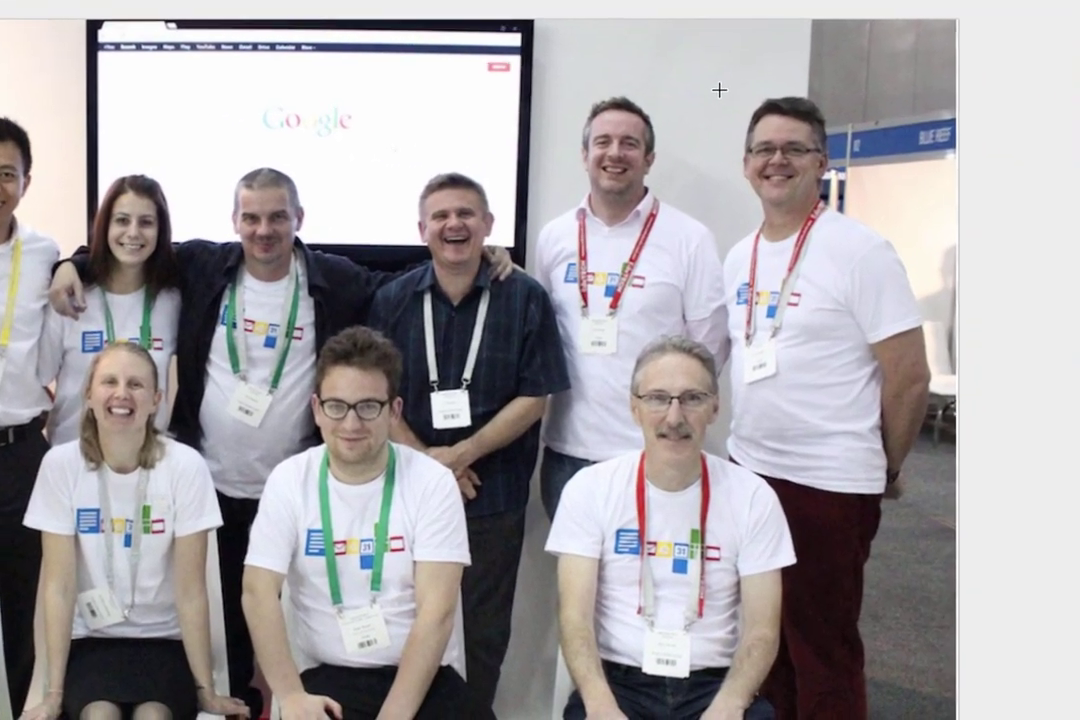
drag(1057, 229, 1079, 475)
drag(902, 393, 922, 454)
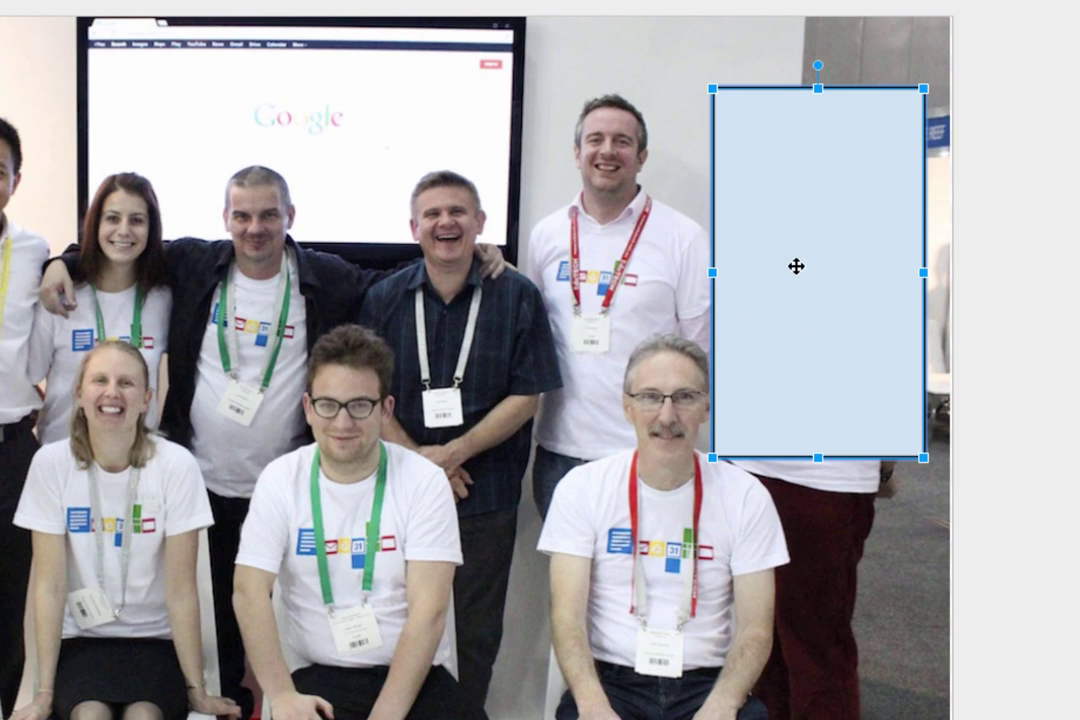
Step: Link the rectangle to the man's Google+ profile URL
right_click(783, 225)
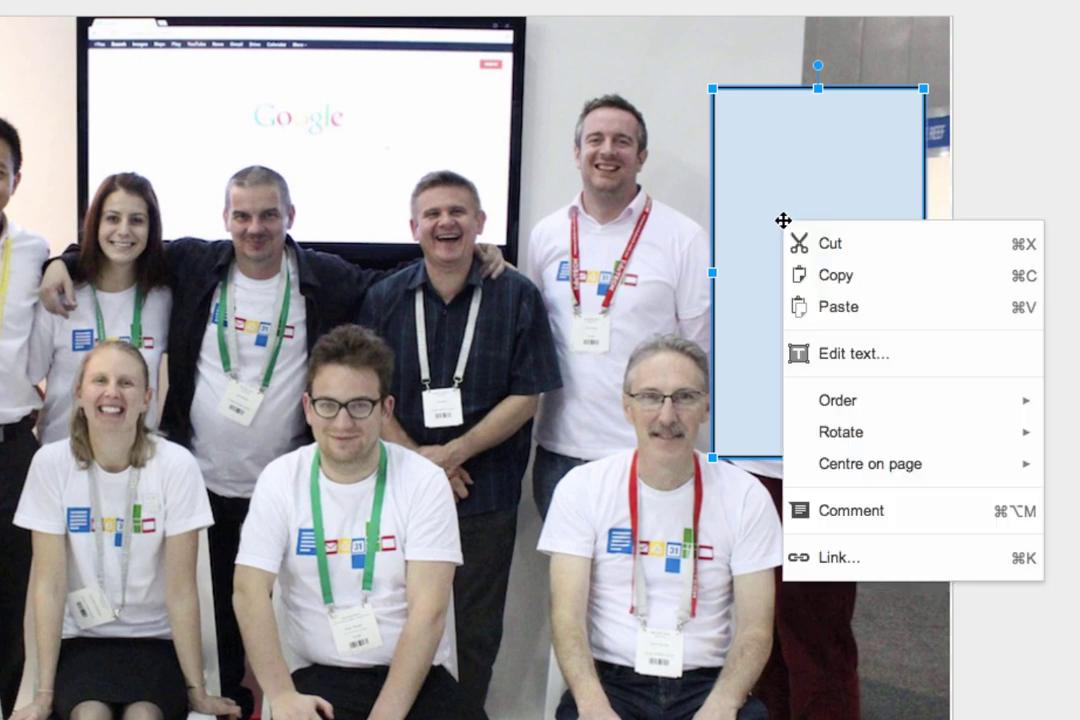
click(849, 565)
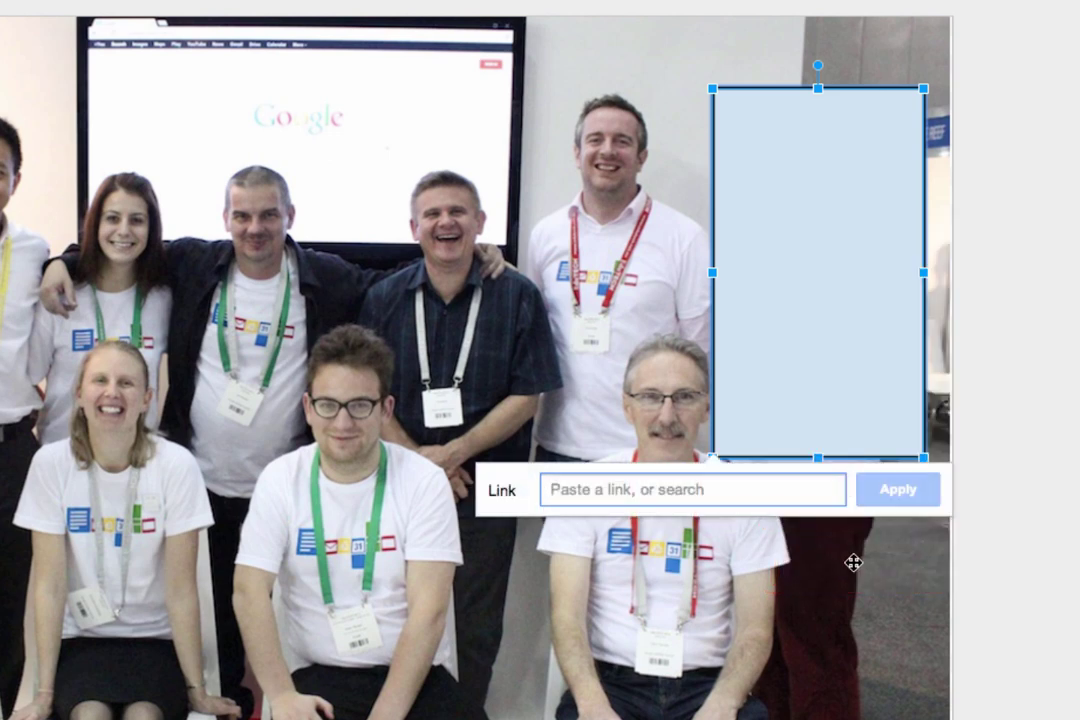
text(http:)
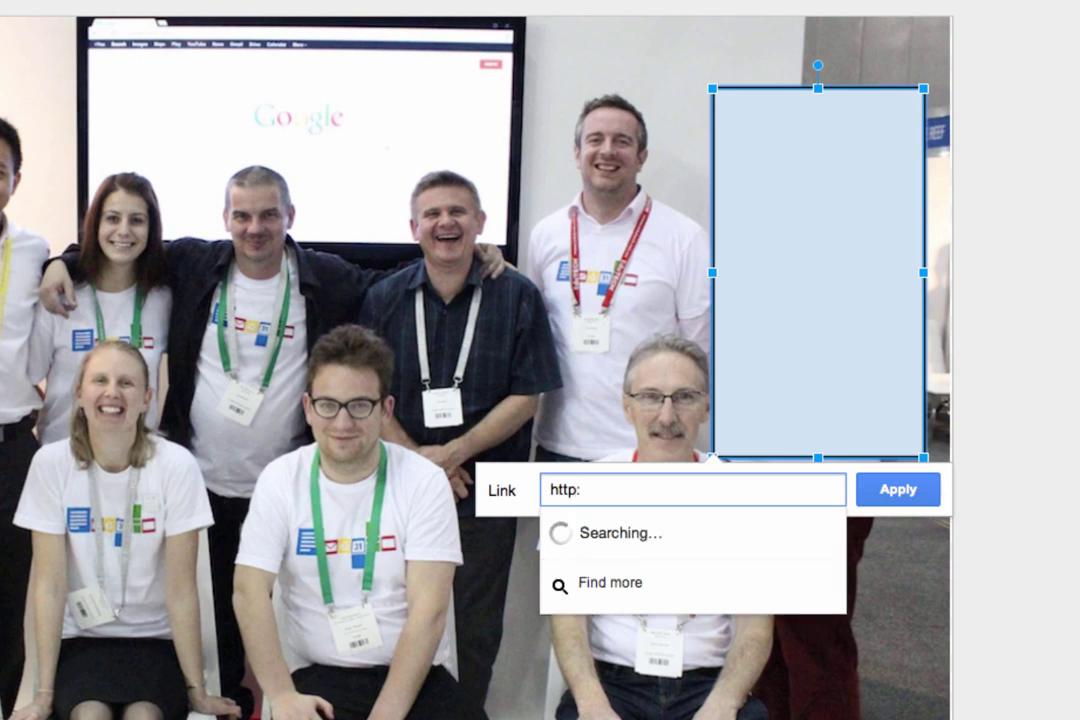
text(//)
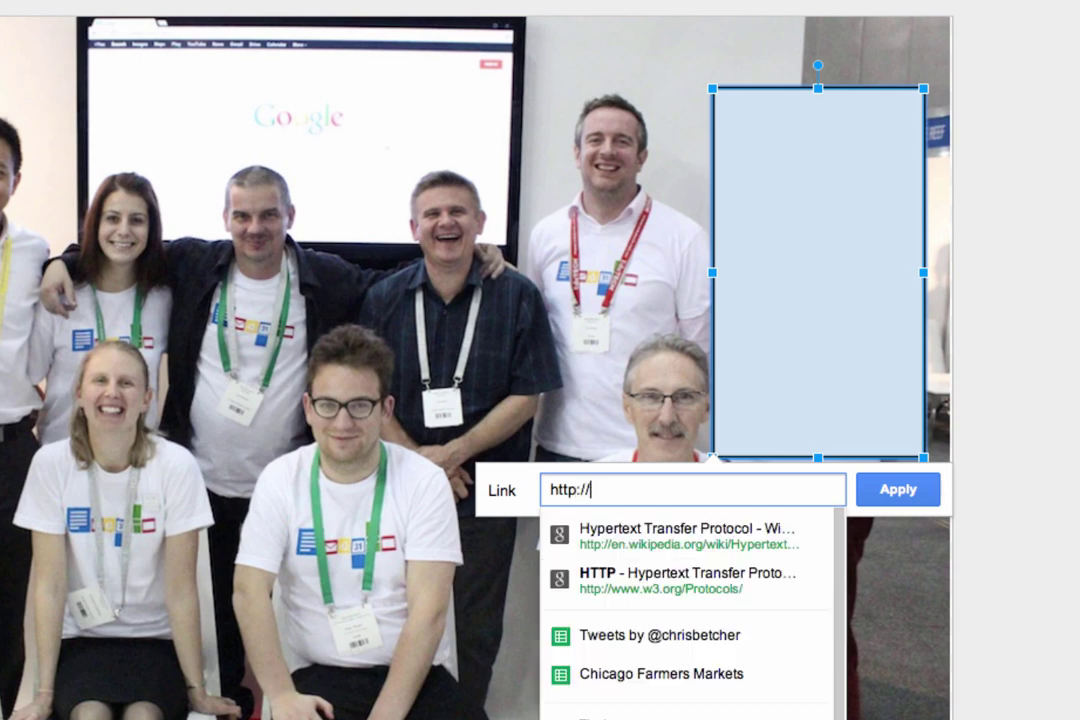
text(www.google.)
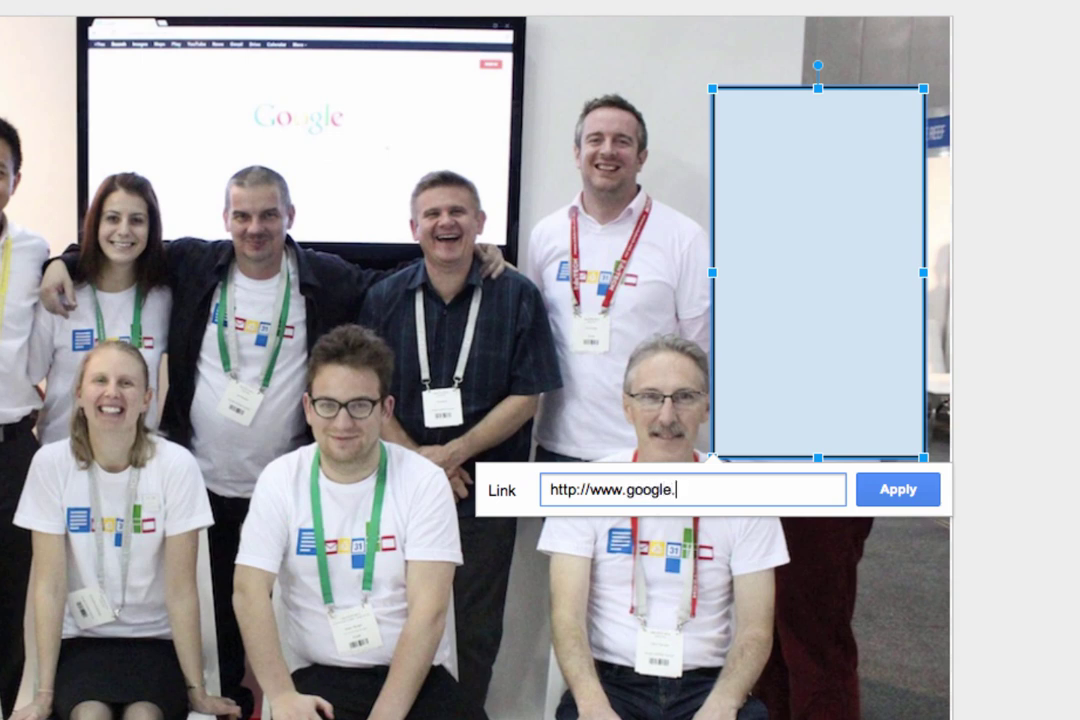
text(com/+ChrisBetcher)
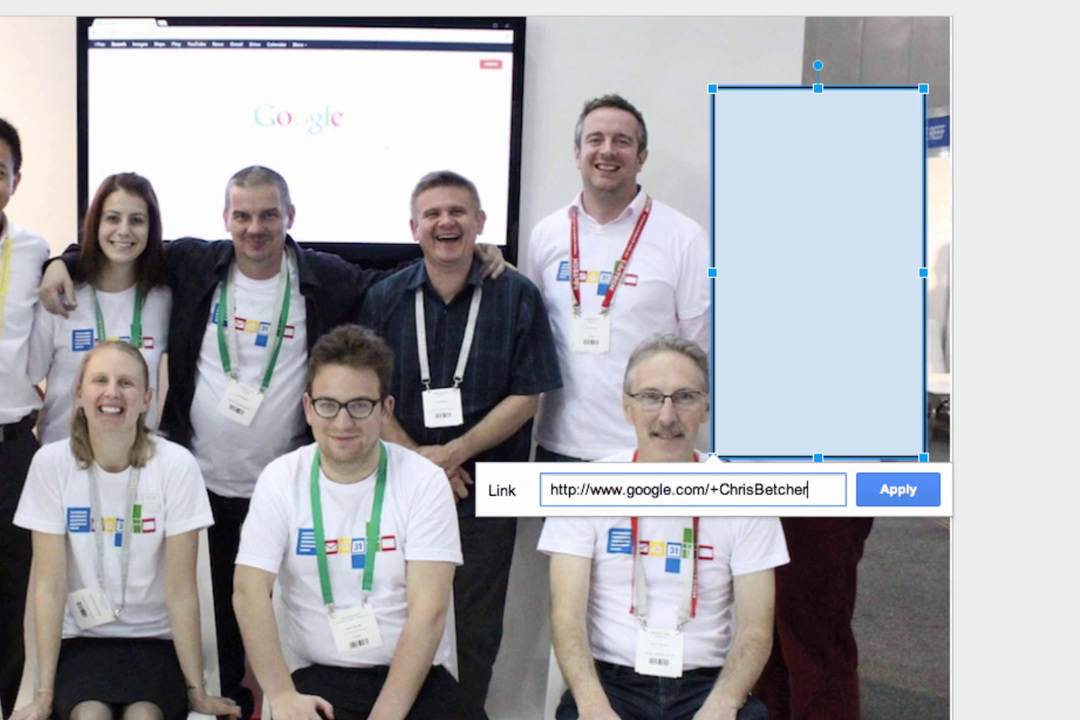
click(903, 500)
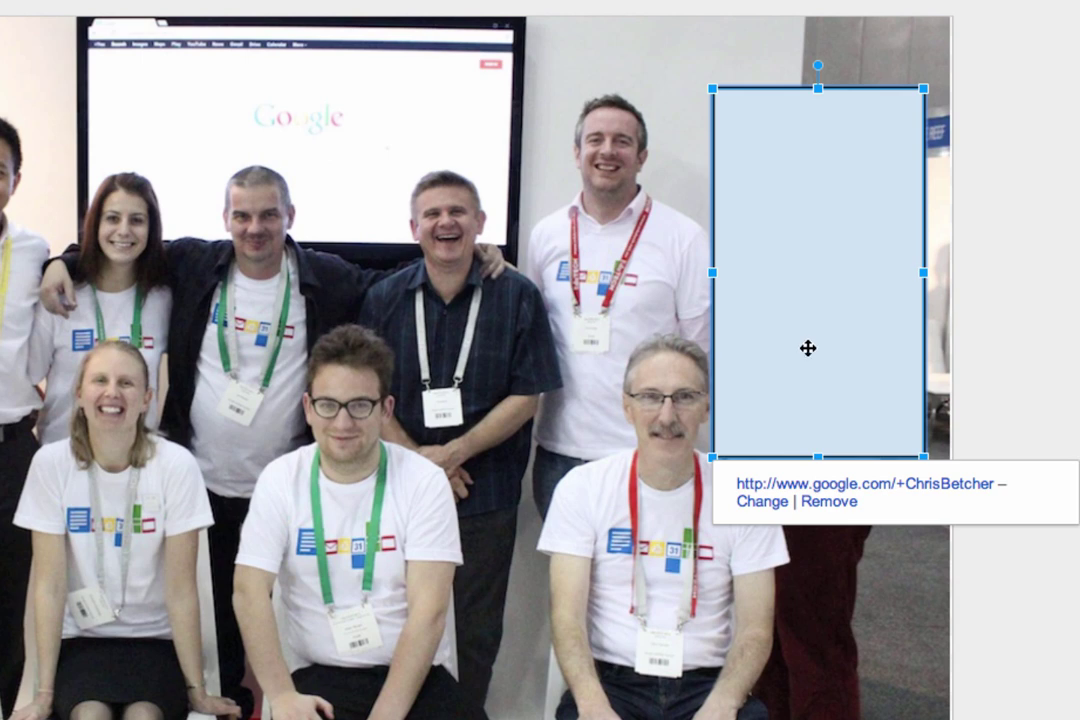
click(985, 301)
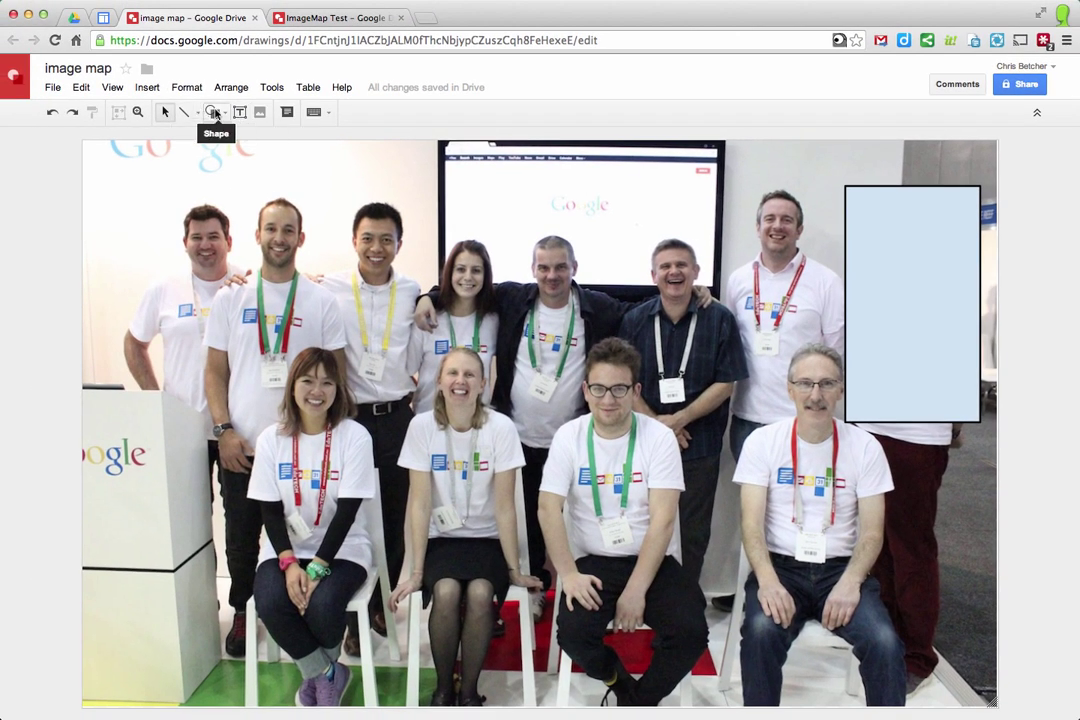
Step: Draw another rectangle over the standing man left of the first one
click(222, 112)
mouse_move(250, 139)
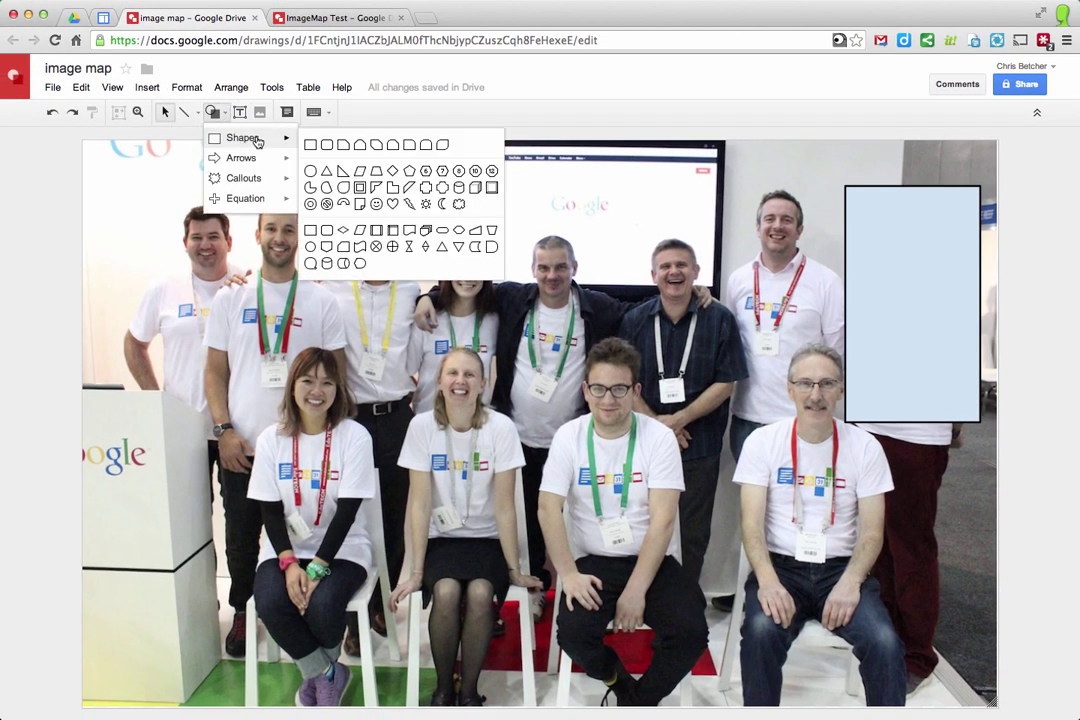
click(309, 145)
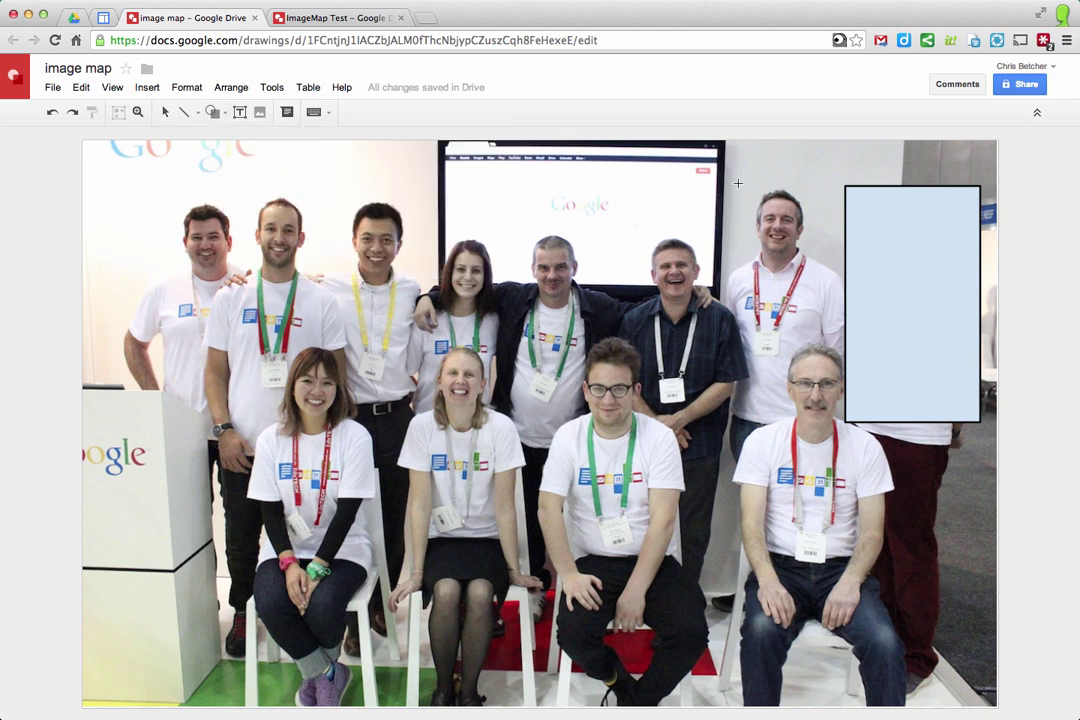
drag(738, 183, 836, 346)
Step: Link the new rectangle to the pasted Google+ profile URL of that man
right_click(795, 290)
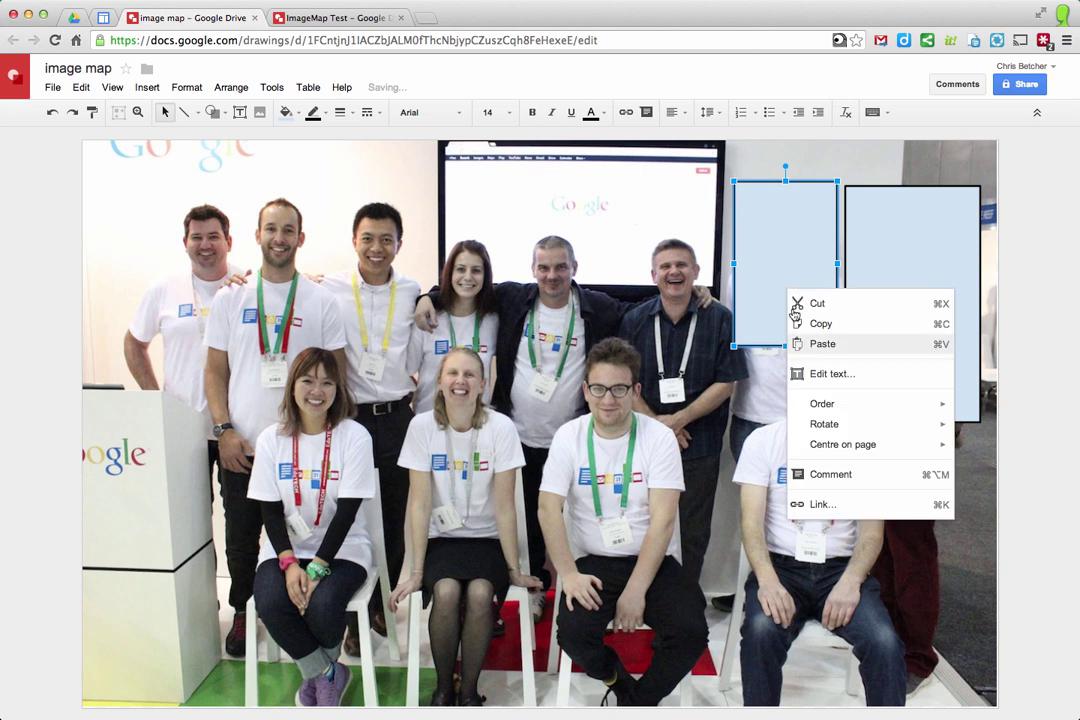
click(828, 505)
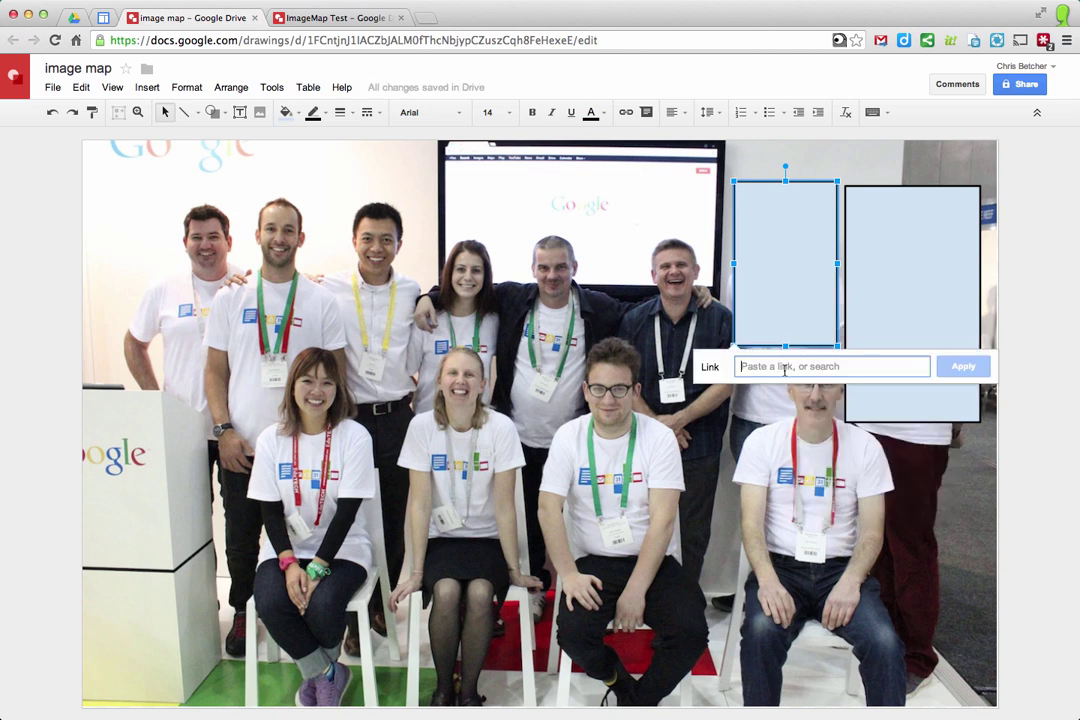
text(http://www.google.com/+ChrisHarte)
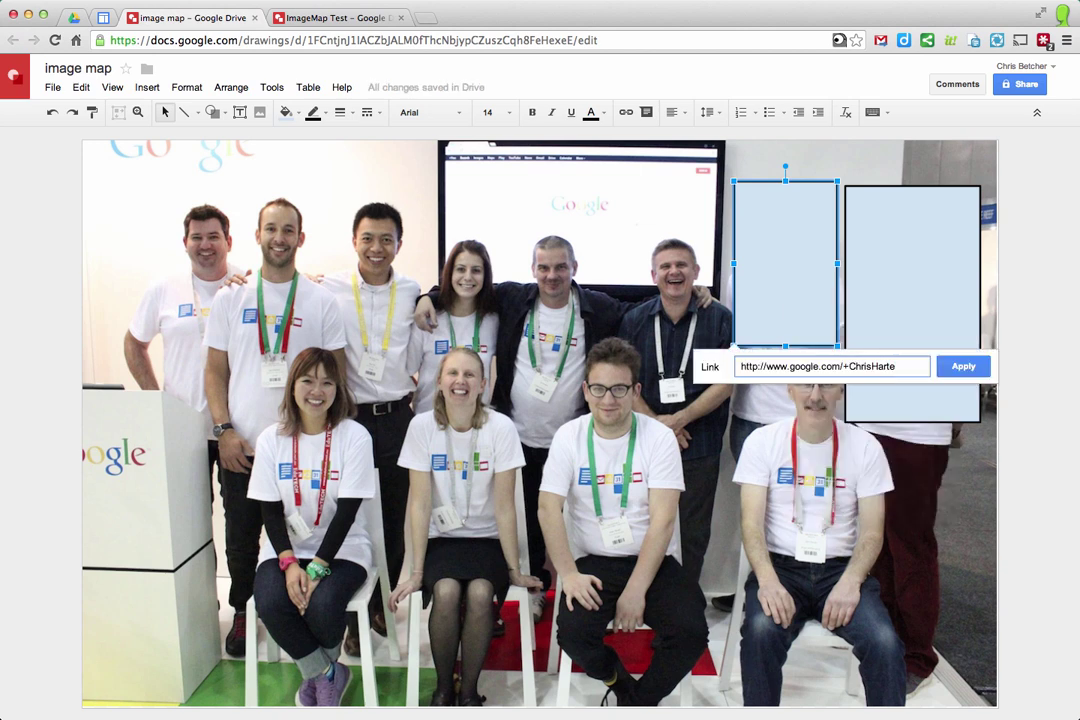
click(963, 366)
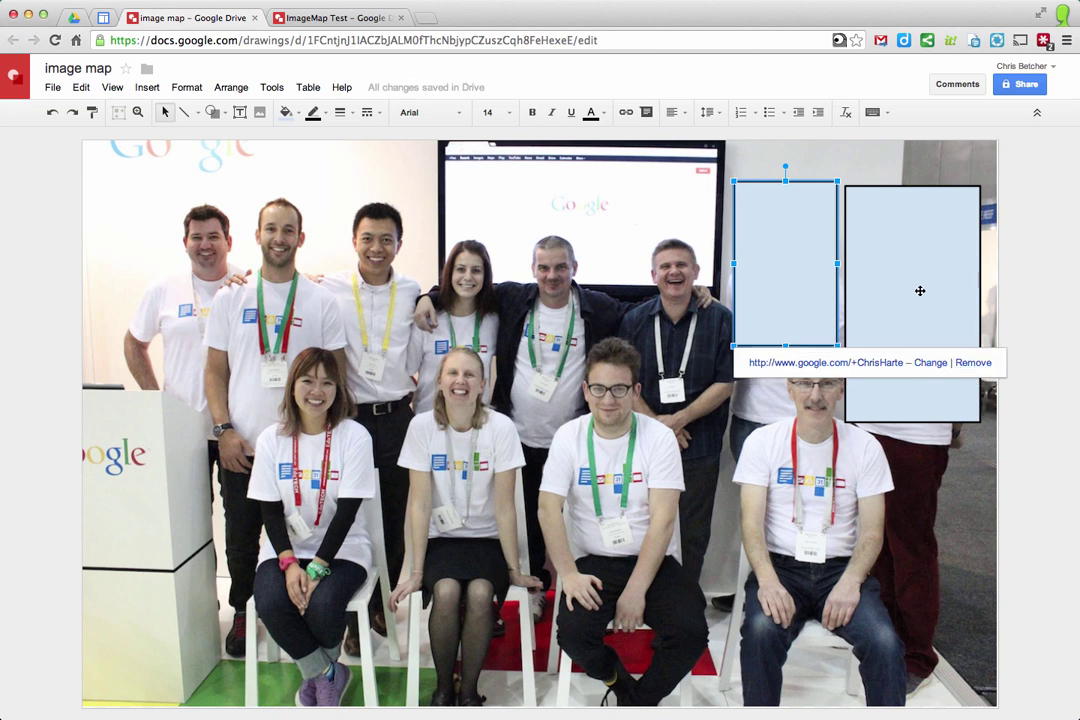
click(845, 253)
Step: Set the second man's rectangle to transparent fill and transparent outline
click(783, 251)
click(286, 112)
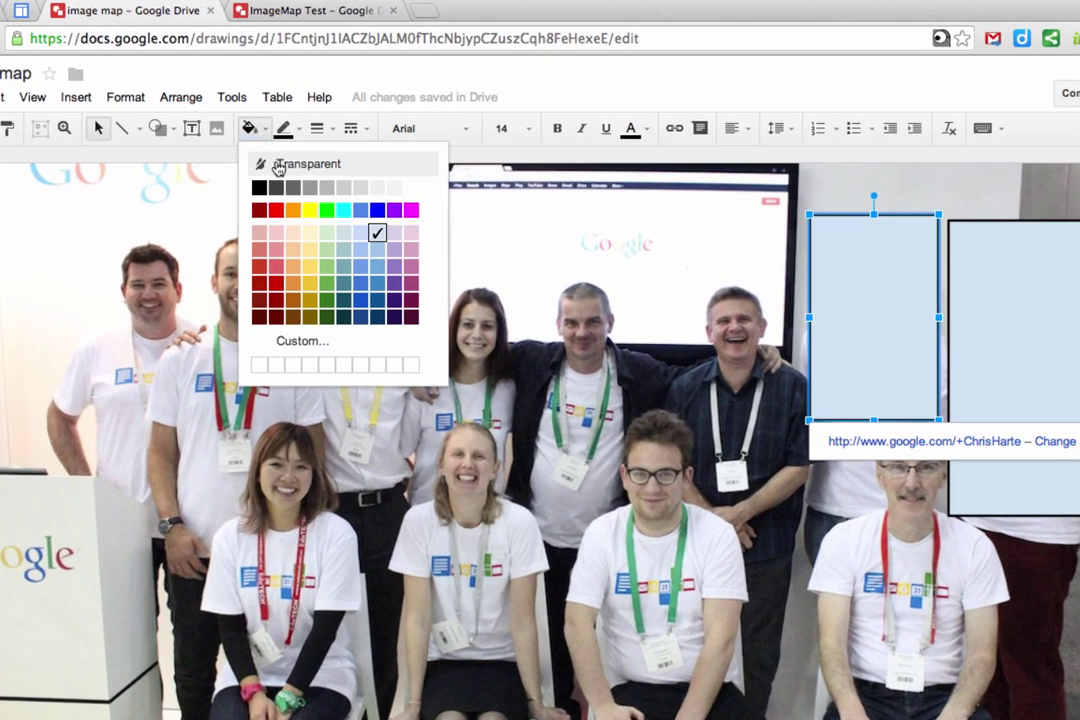
click(278, 166)
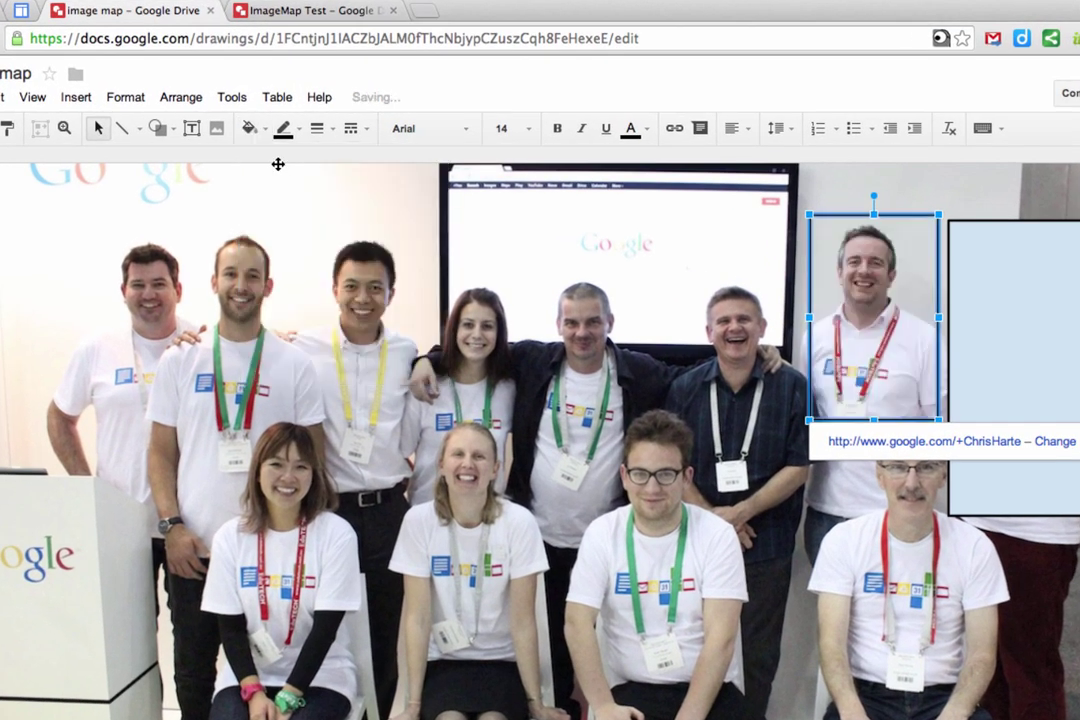
click(298, 130)
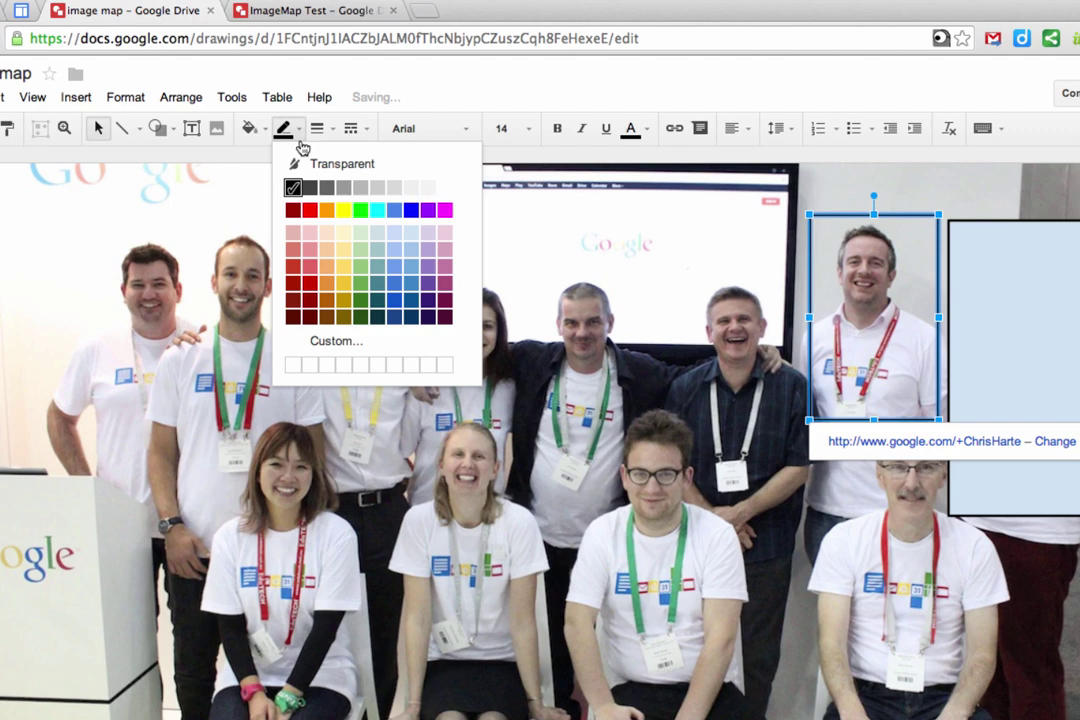
click(316, 164)
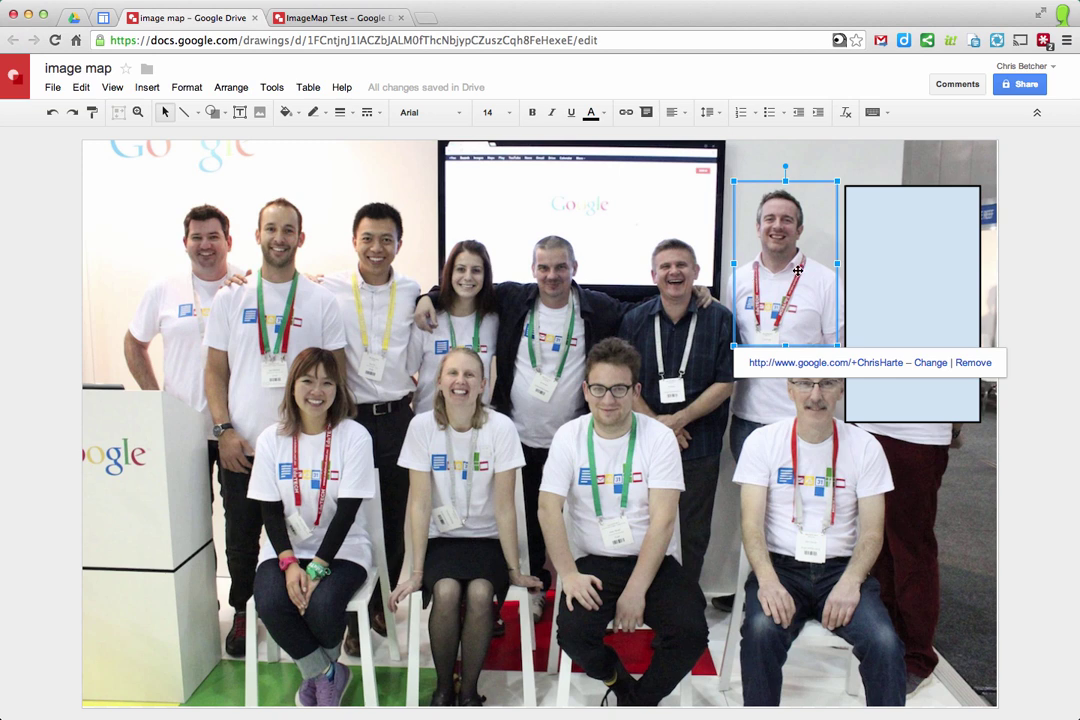
click(1020, 297)
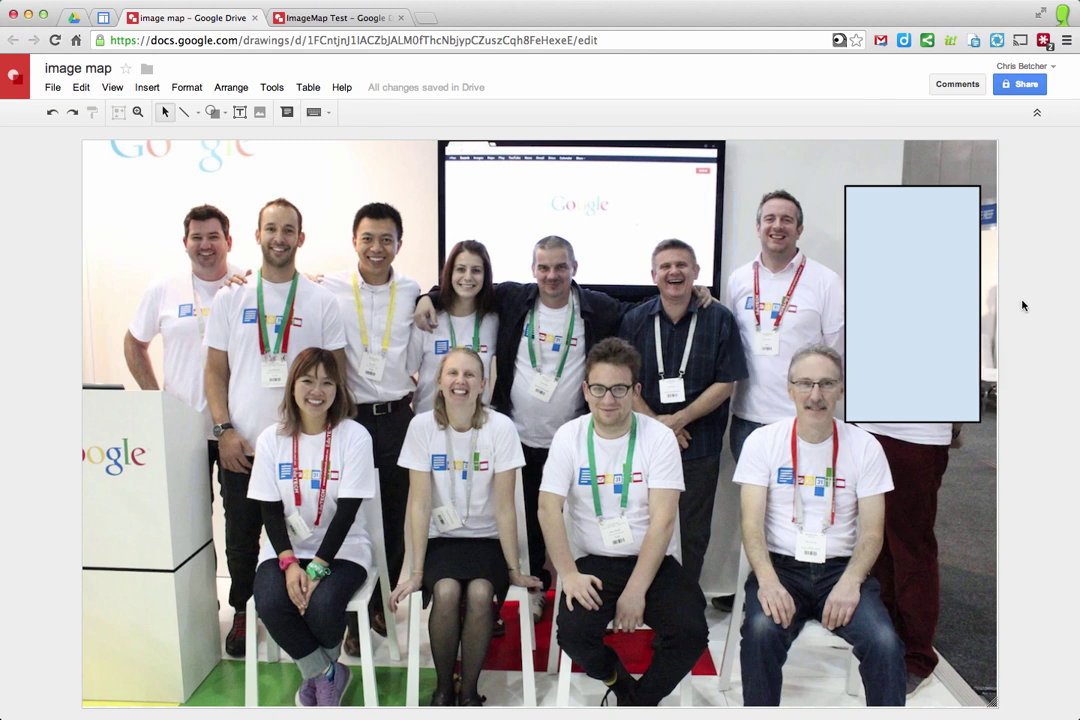
Step: Make the far-right blue rectangle transparent too, then select both hidden hotspots to check them
click(913, 297)
click(286, 112)
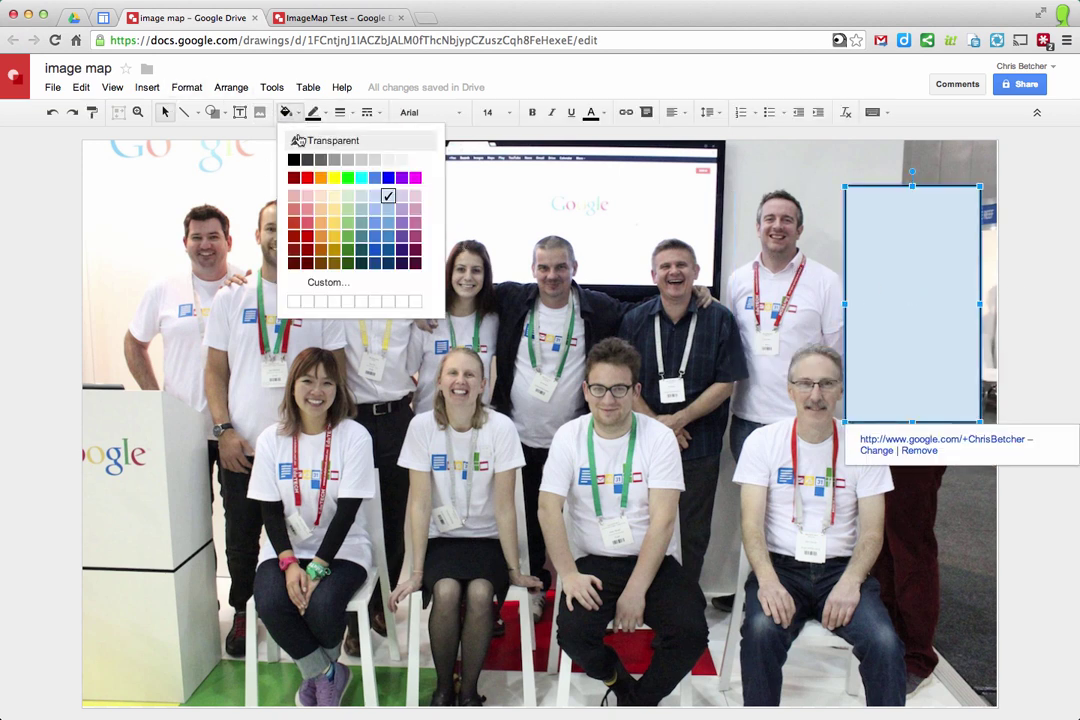
click(298, 140)
click(286, 112)
click(310, 140)
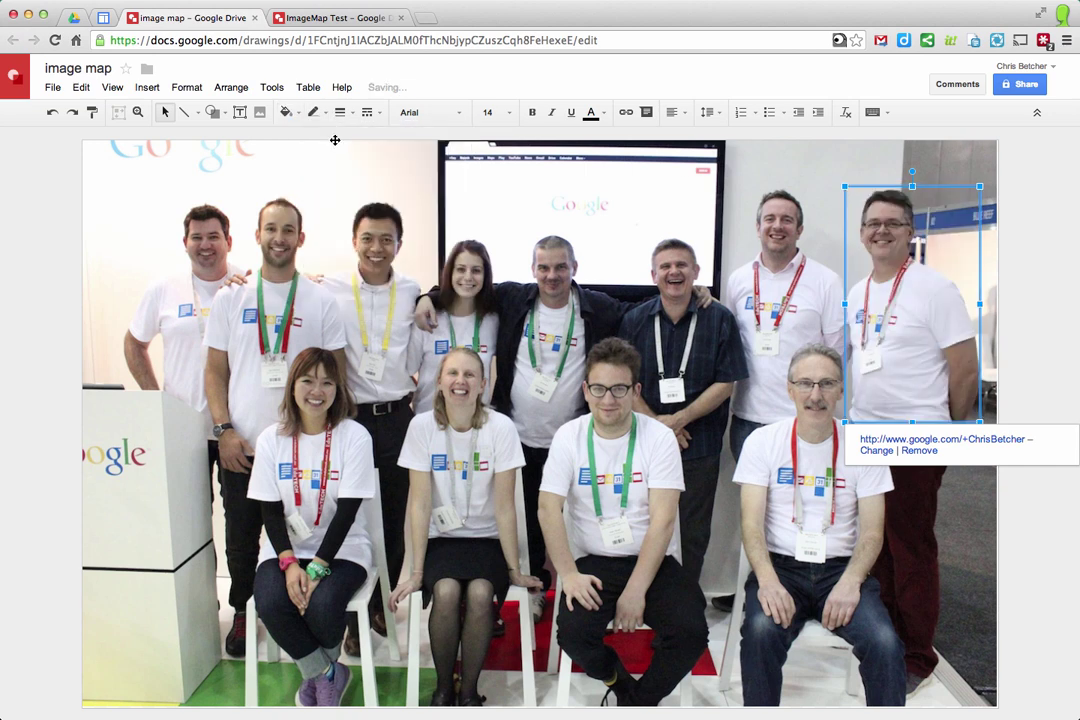
click(1031, 410)
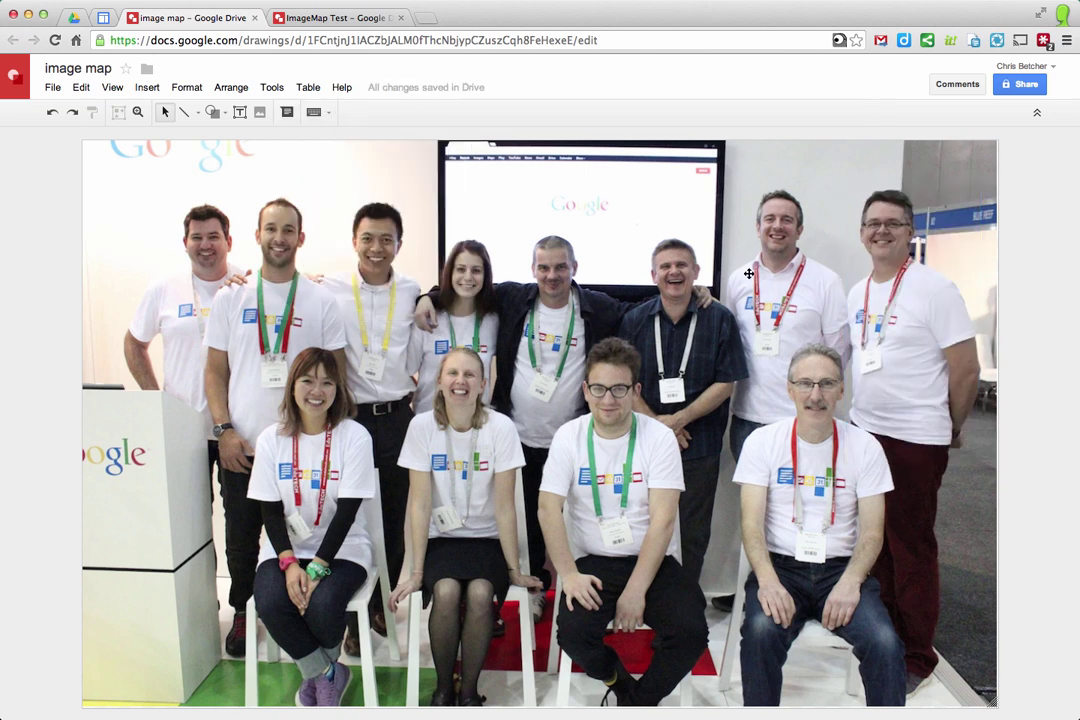
click(896, 304)
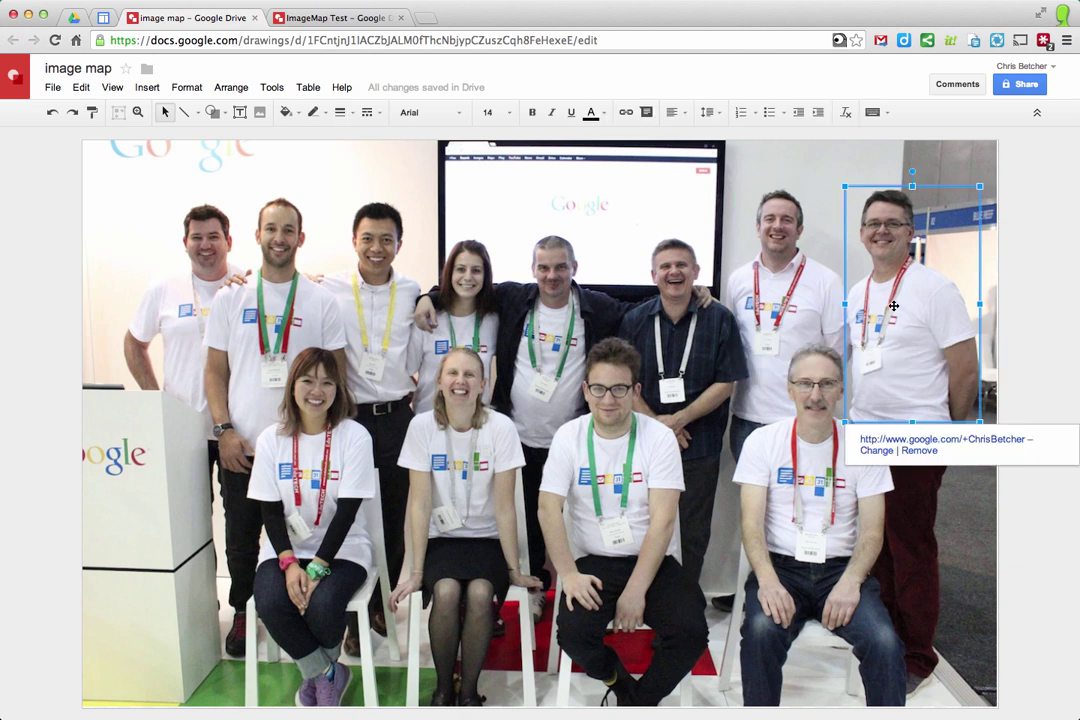
click(773, 304)
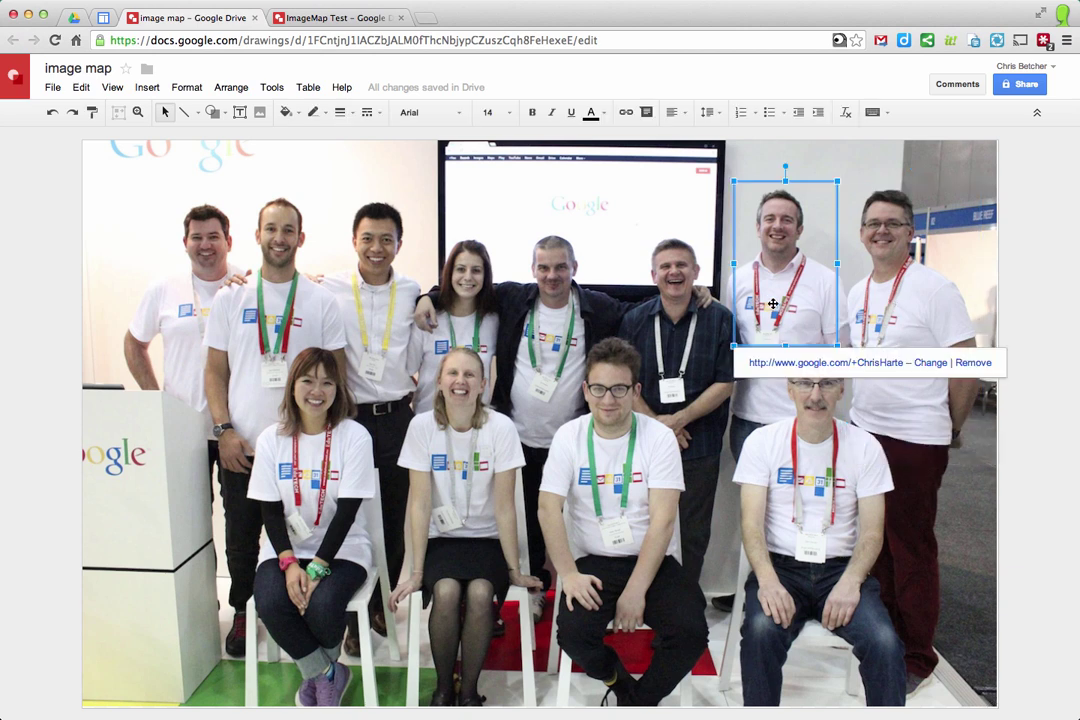
click(1049, 336)
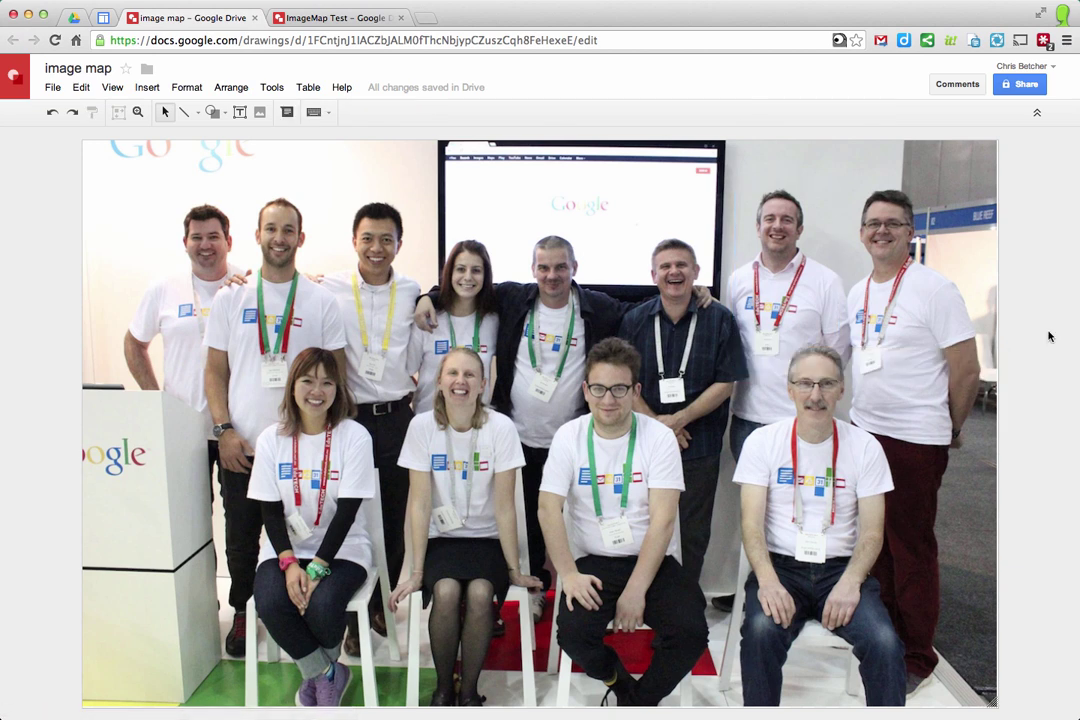
Step: Reselect the invisible hotspots to confirm they cover both men, then open the Shape list
click(981, 392)
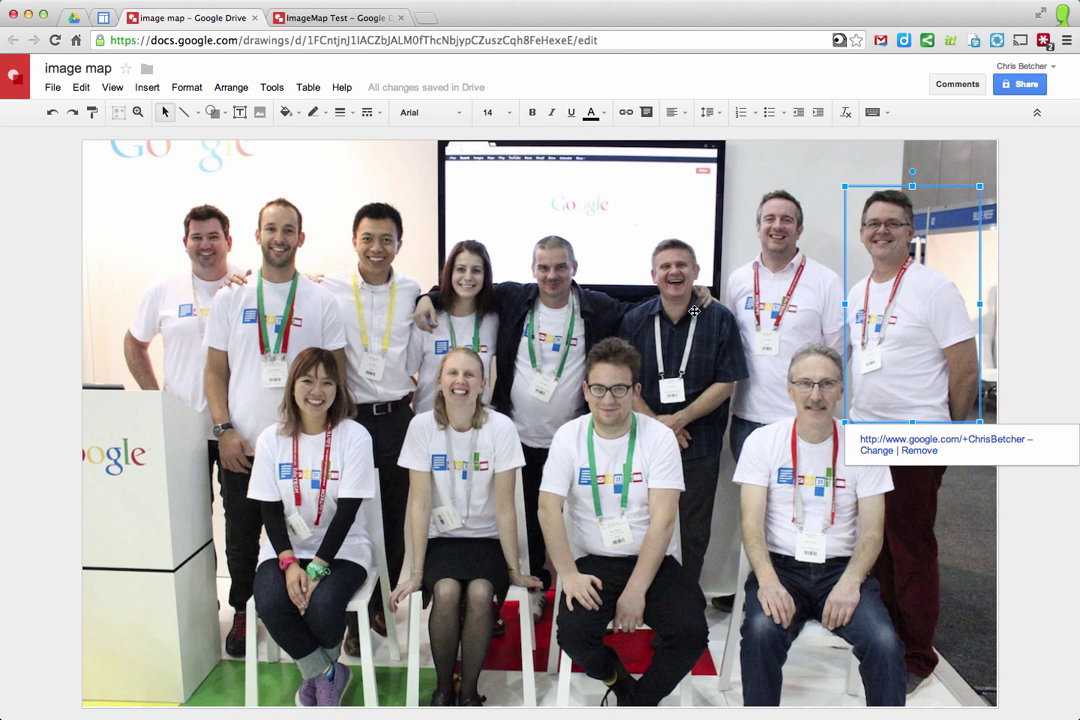
click(1060, 377)
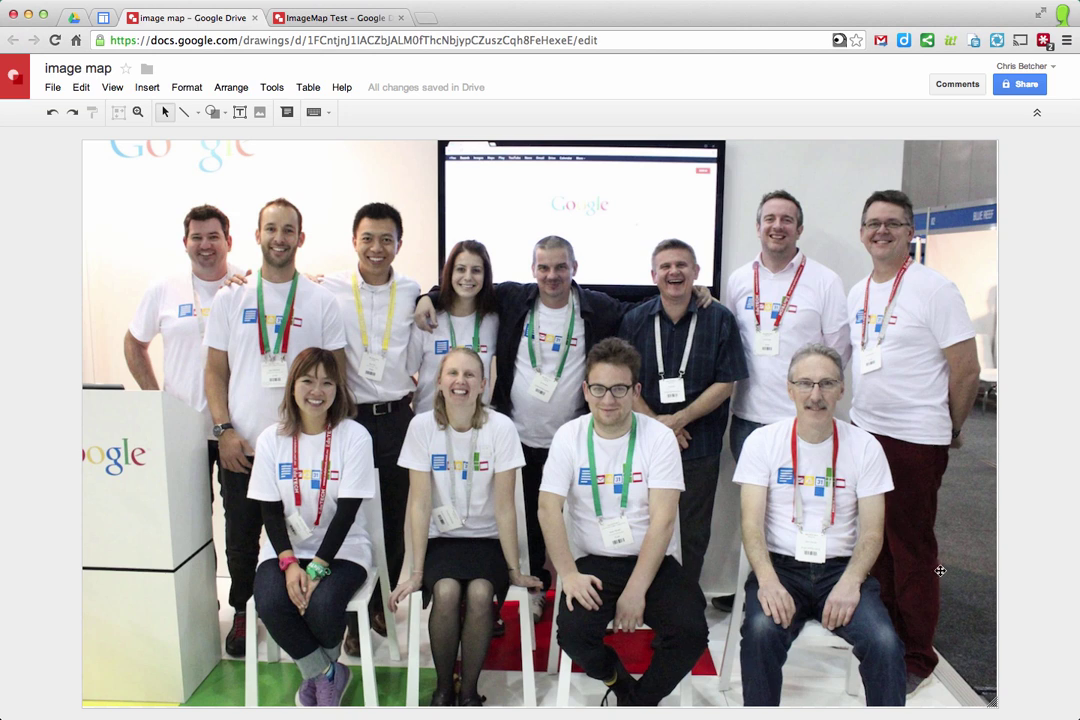
click(912, 380)
click(1046, 497)
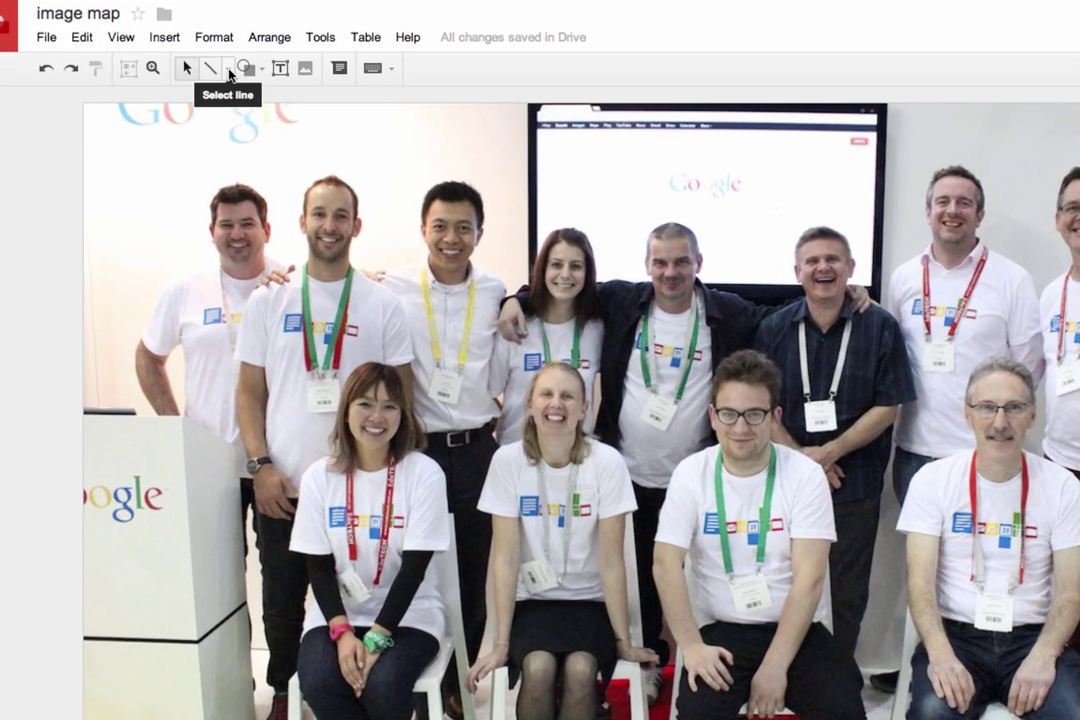
click(246, 68)
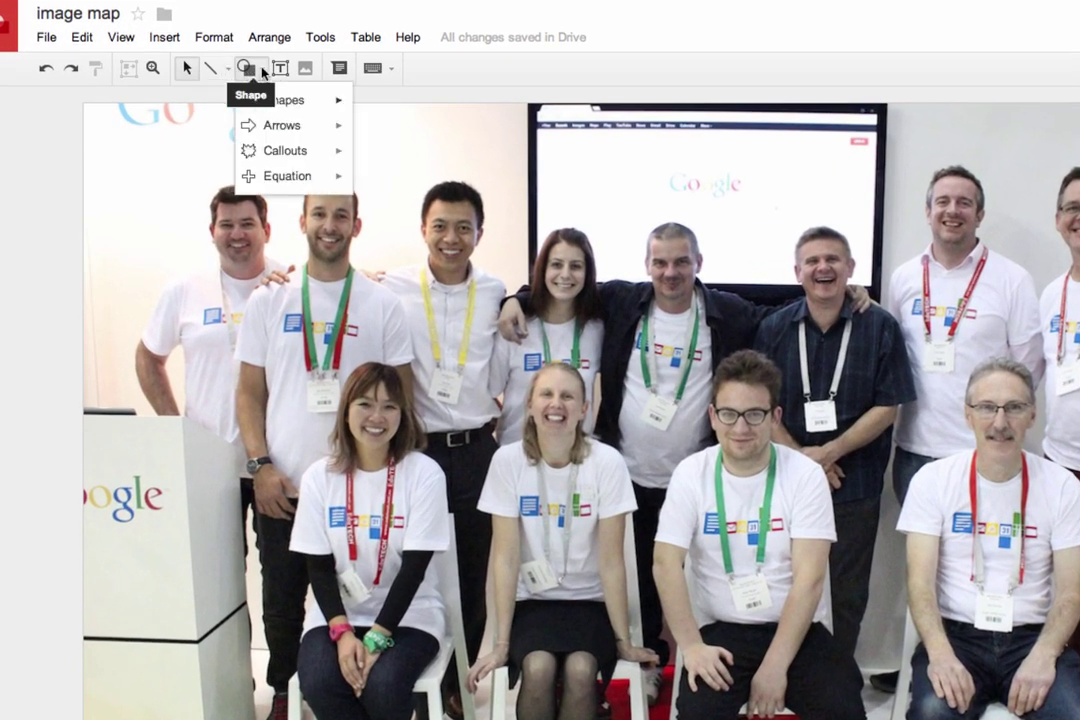
mouse_move(310, 103)
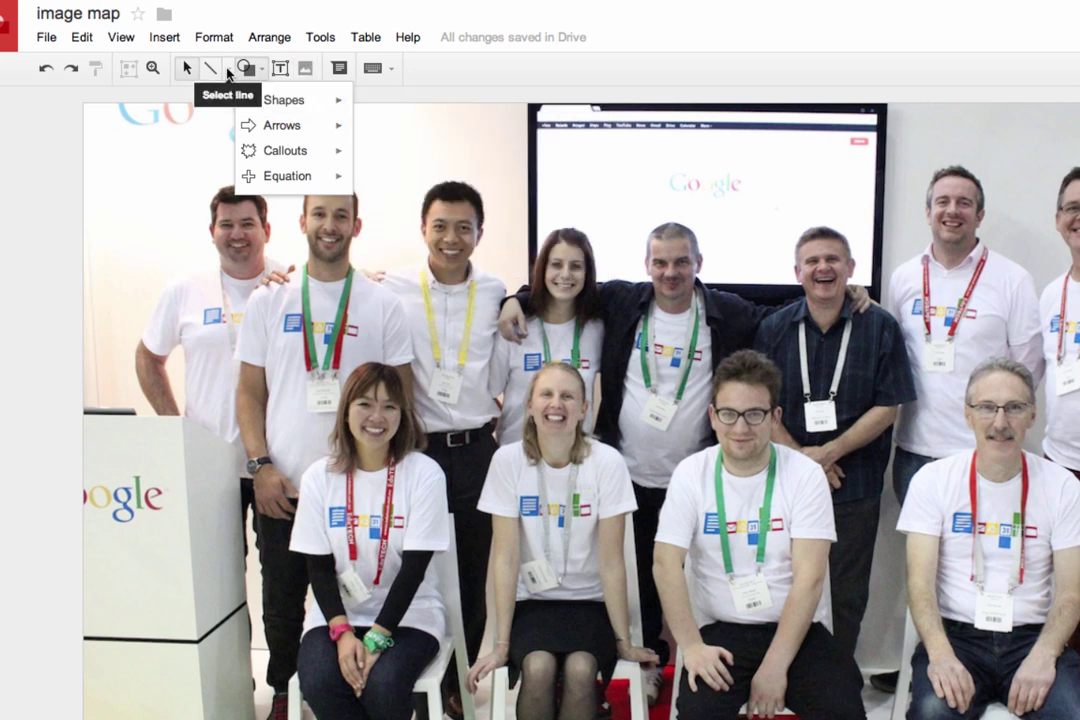
Step: Choose Polyline from the Line tool dropdown
click(228, 69)
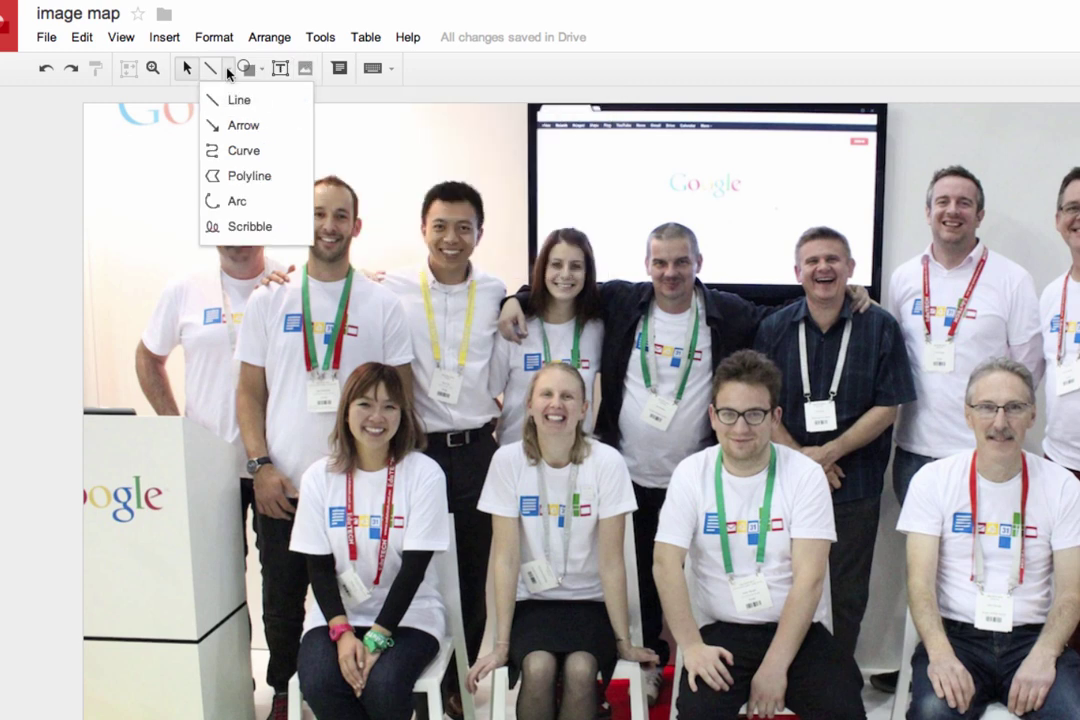
click(250, 177)
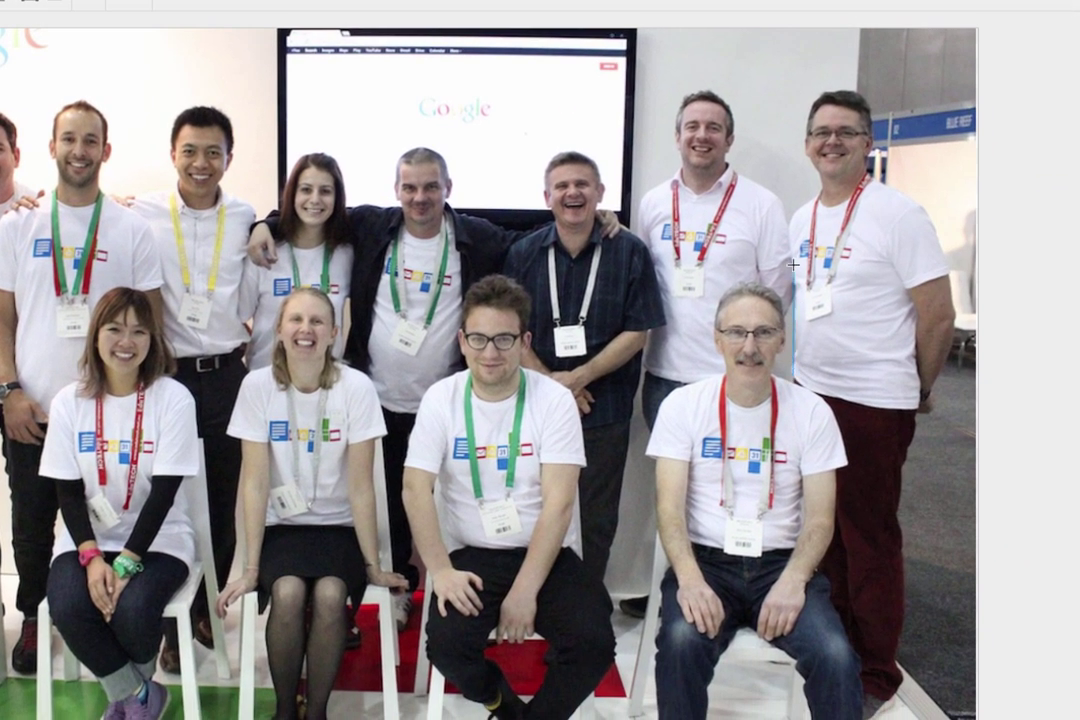
Step: Trace a closed polyline around the far-right man's head, shoulder, hip and legs
click(789, 193)
click(795, 148)
click(810, 85)
click(863, 82)
click(879, 105)
click(886, 177)
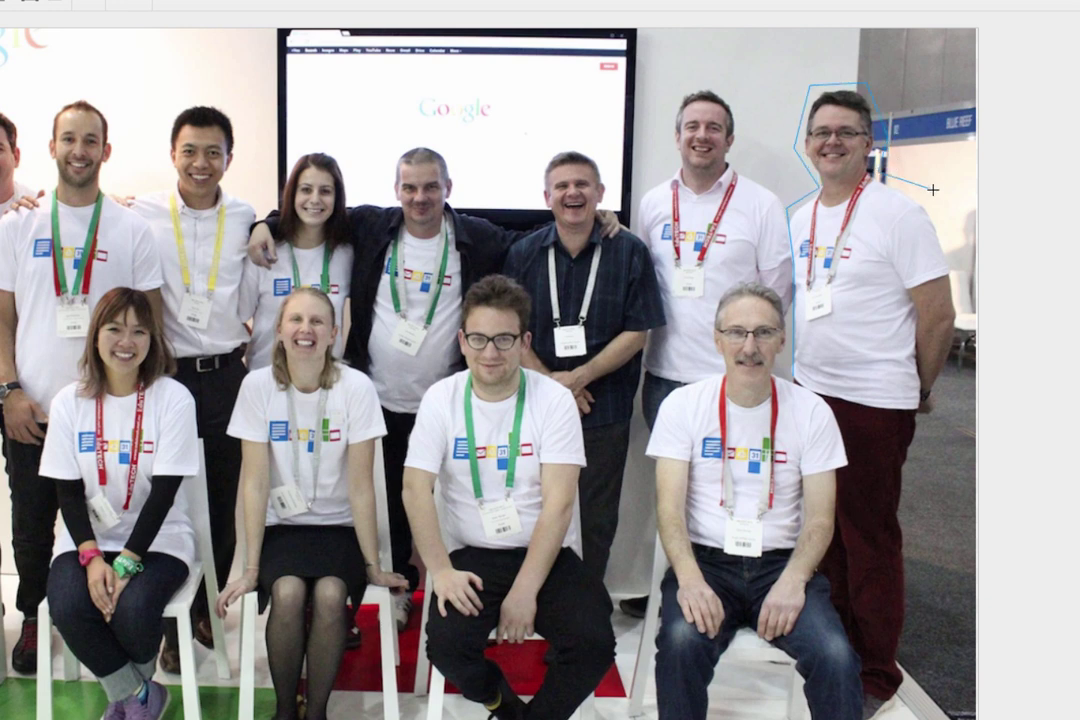
click(940, 196)
click(965, 328)
click(910, 490)
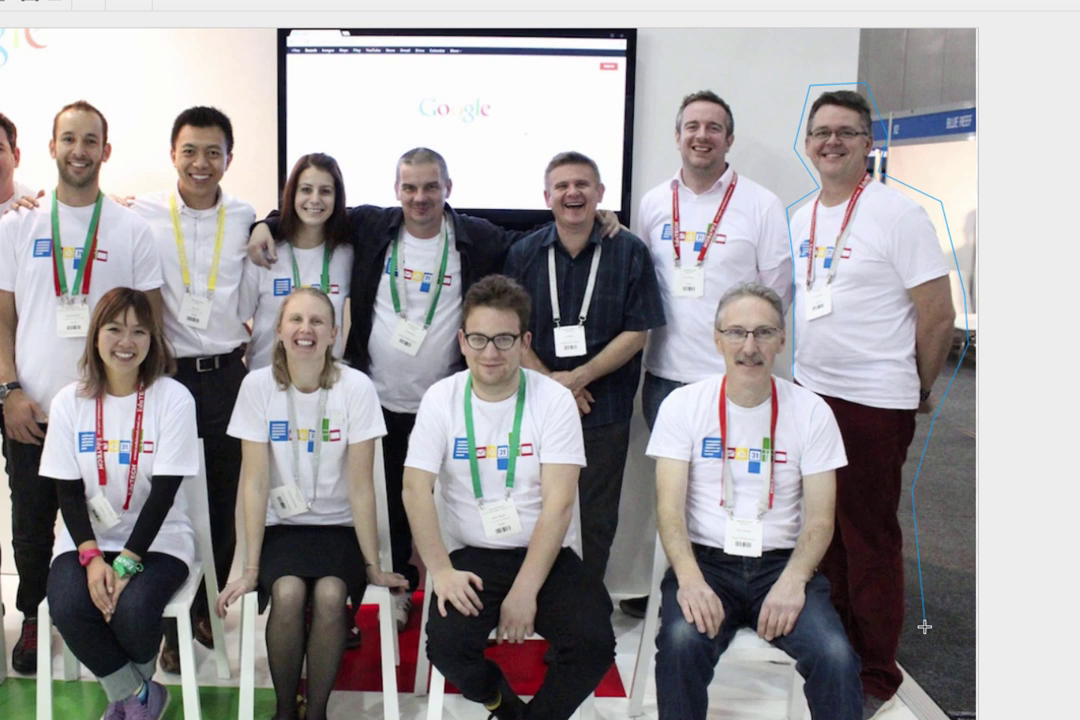
click(912, 688)
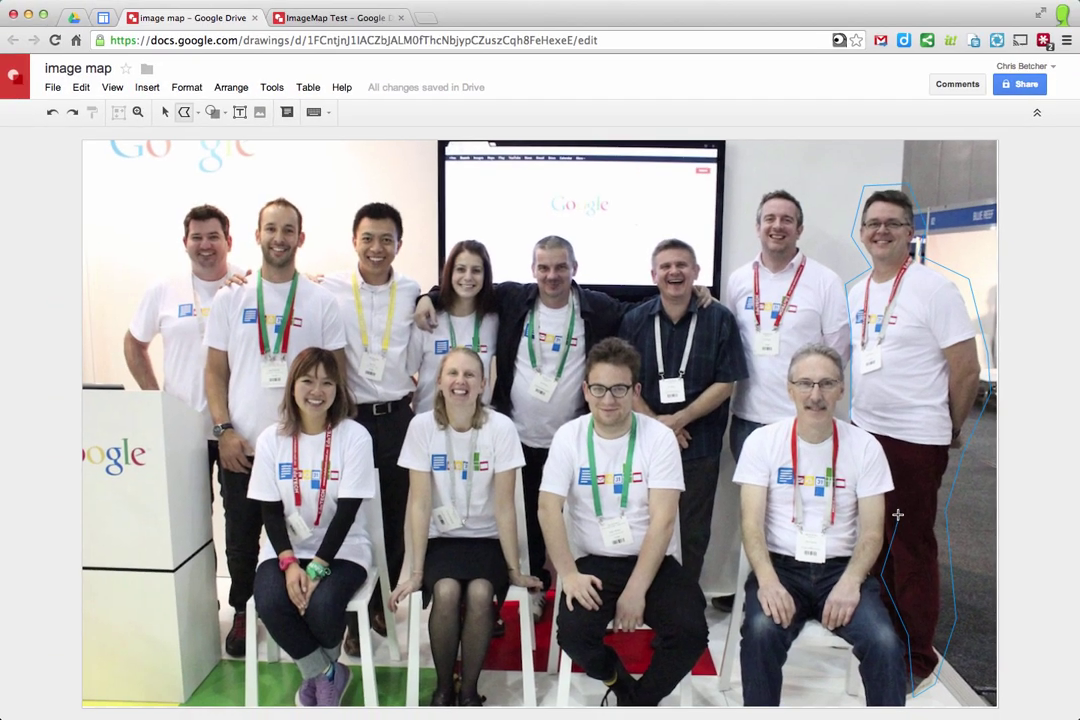
click(897, 514)
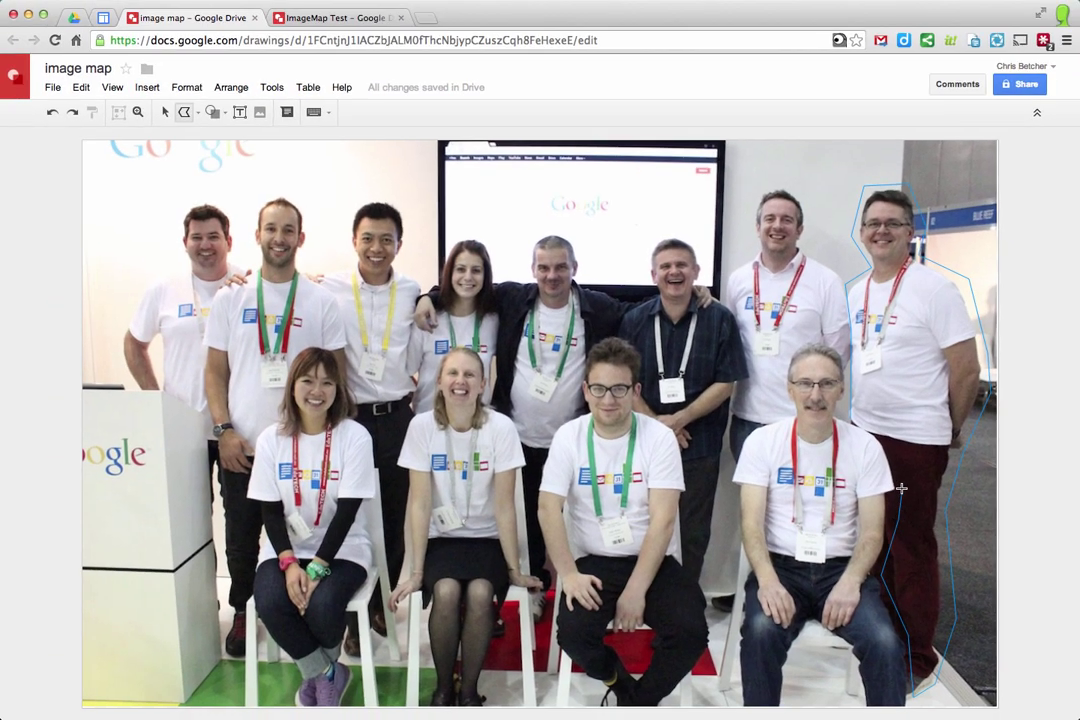
click(852, 419)
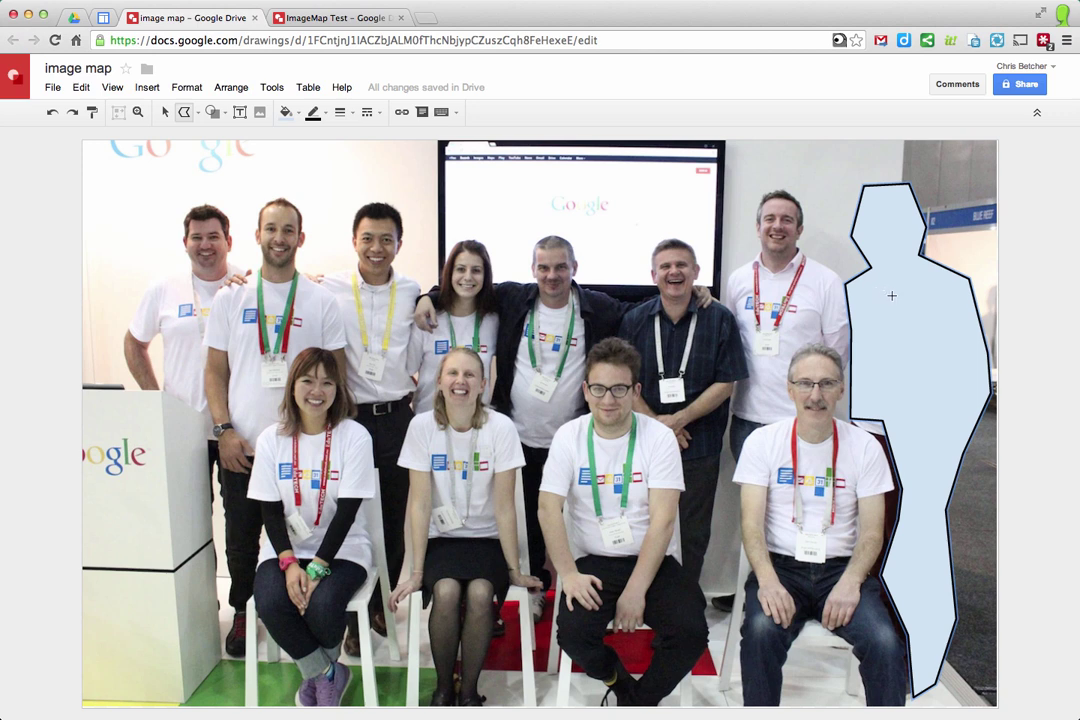
key(Escape)
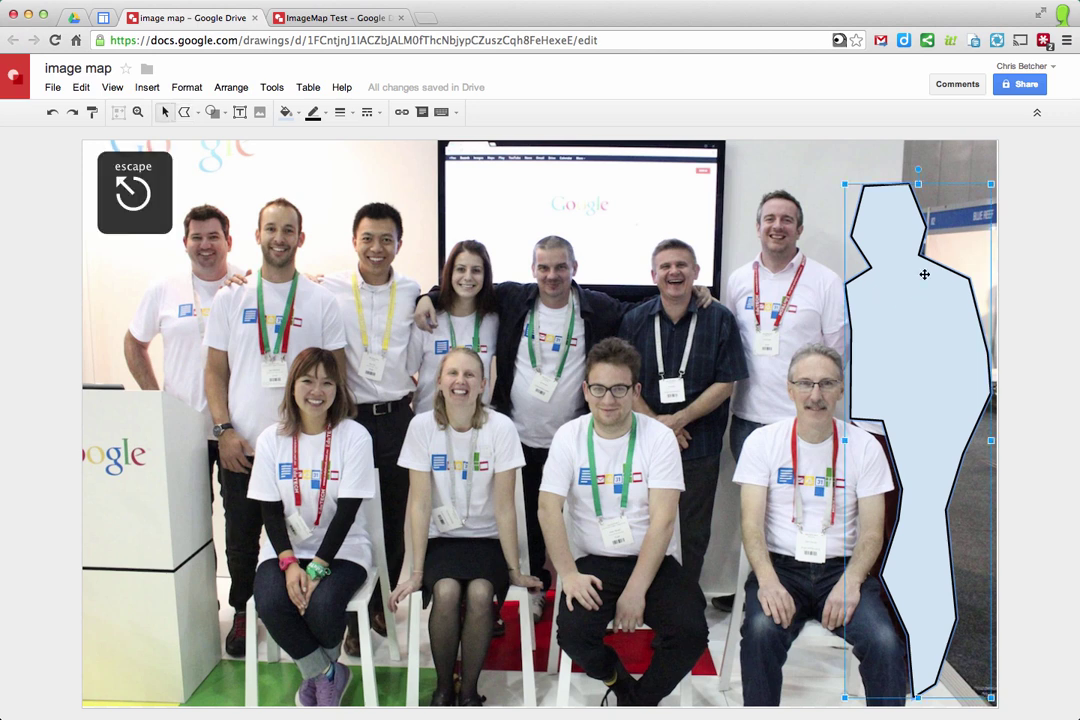
drag(923, 339, 1008, 340)
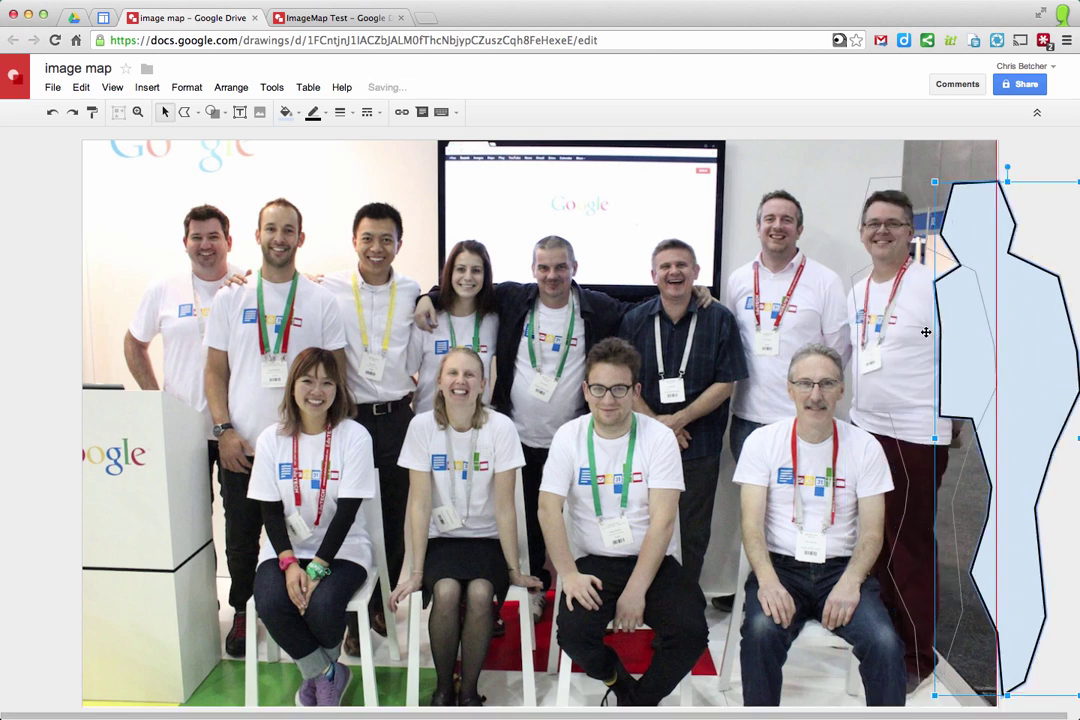
key(super+z)
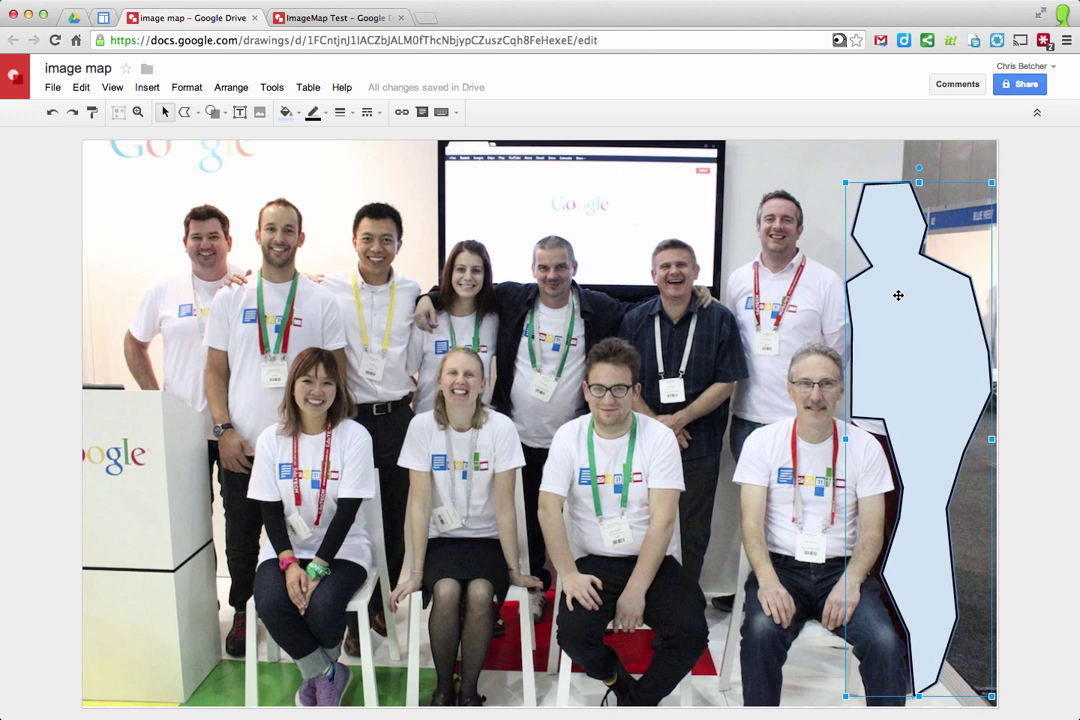
right_click(891, 290)
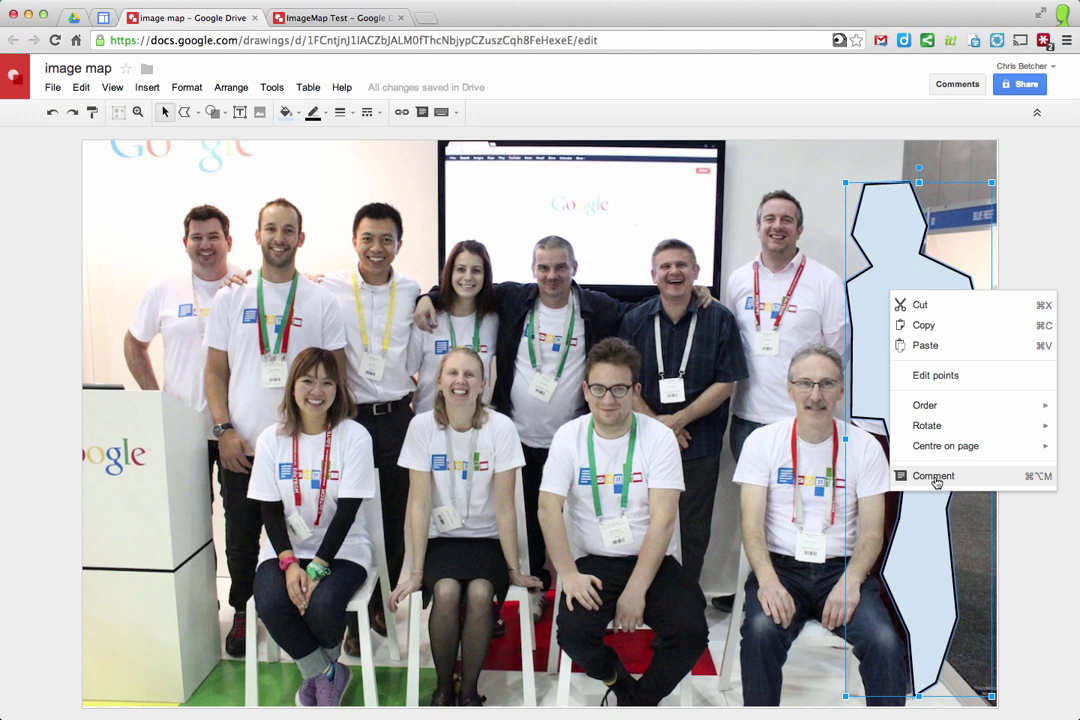
key(Escape)
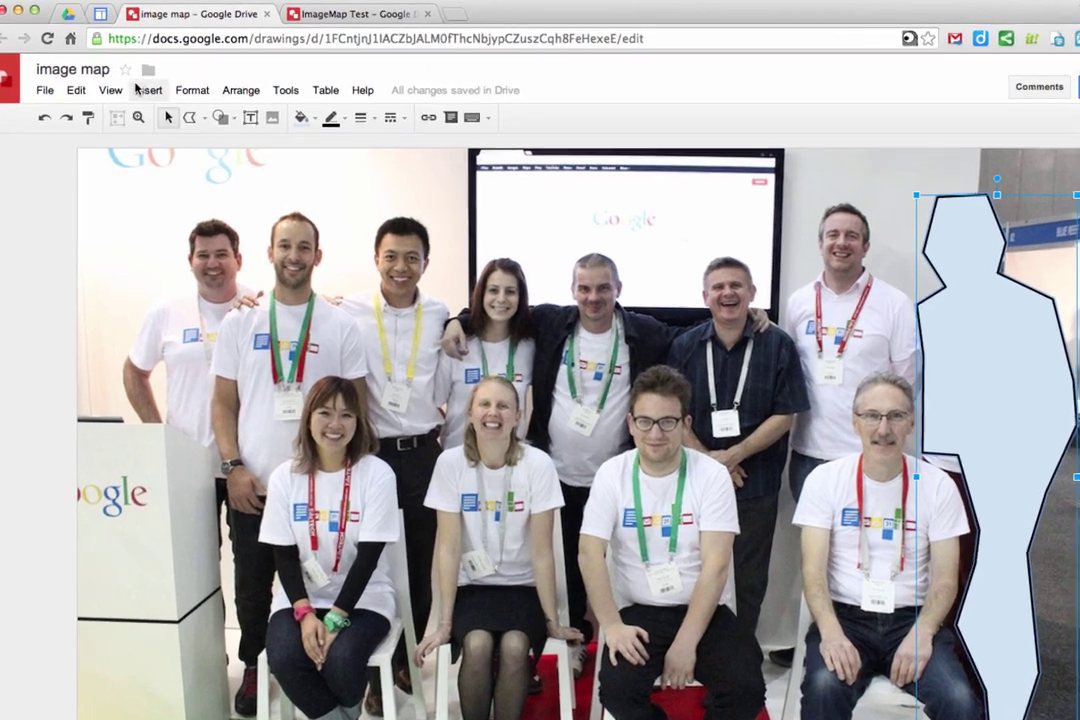
Step: Link the right-hand man's silhouette shape to his Google+ profile URL
click(147, 87)
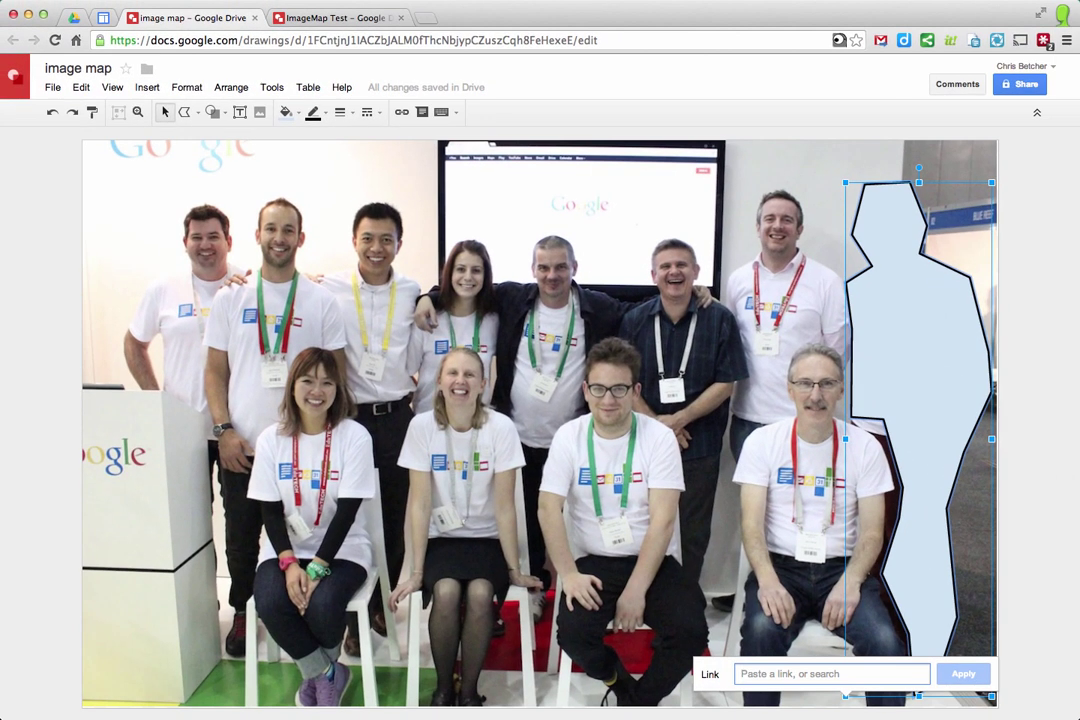
text(http)
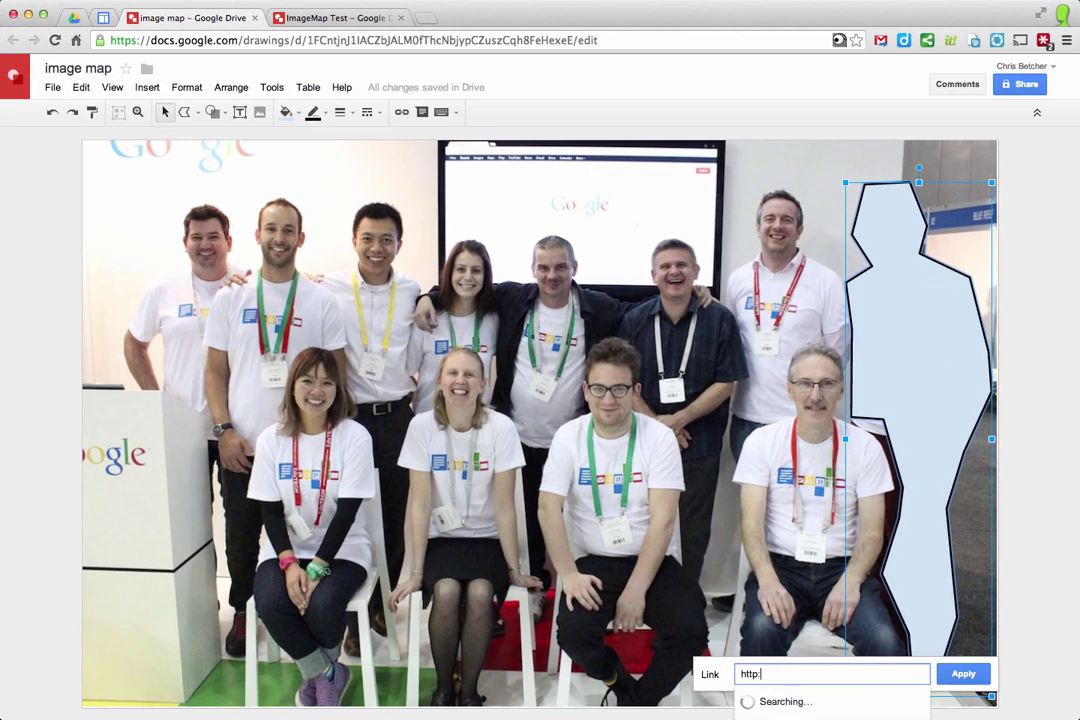
text(://www.google.com/+ChrisBetcher)
key(Return)
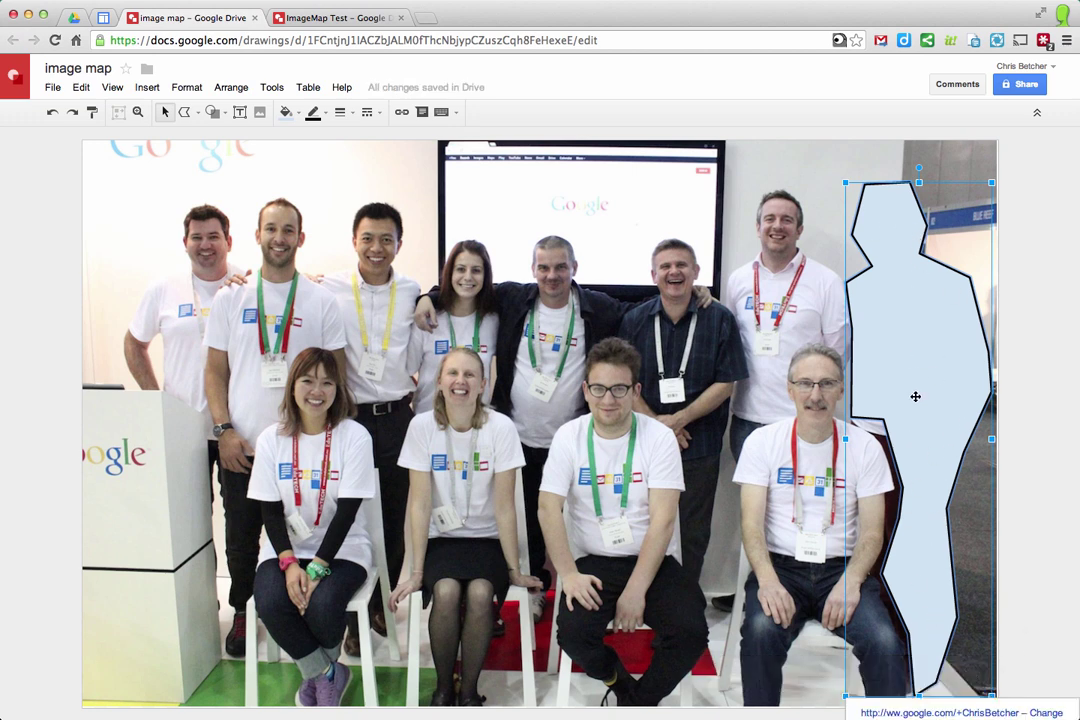
Step: Set the silhouette's fill and line colour to Transparent, then check the invisible hotspot
click(288, 112)
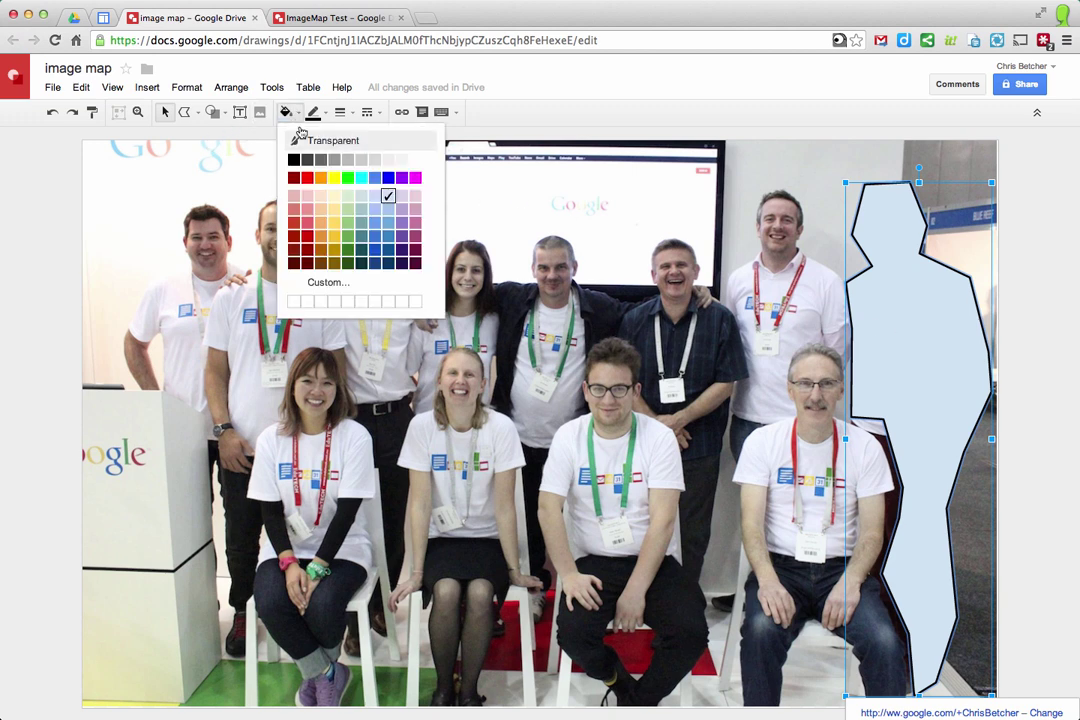
click(305, 140)
click(313, 112)
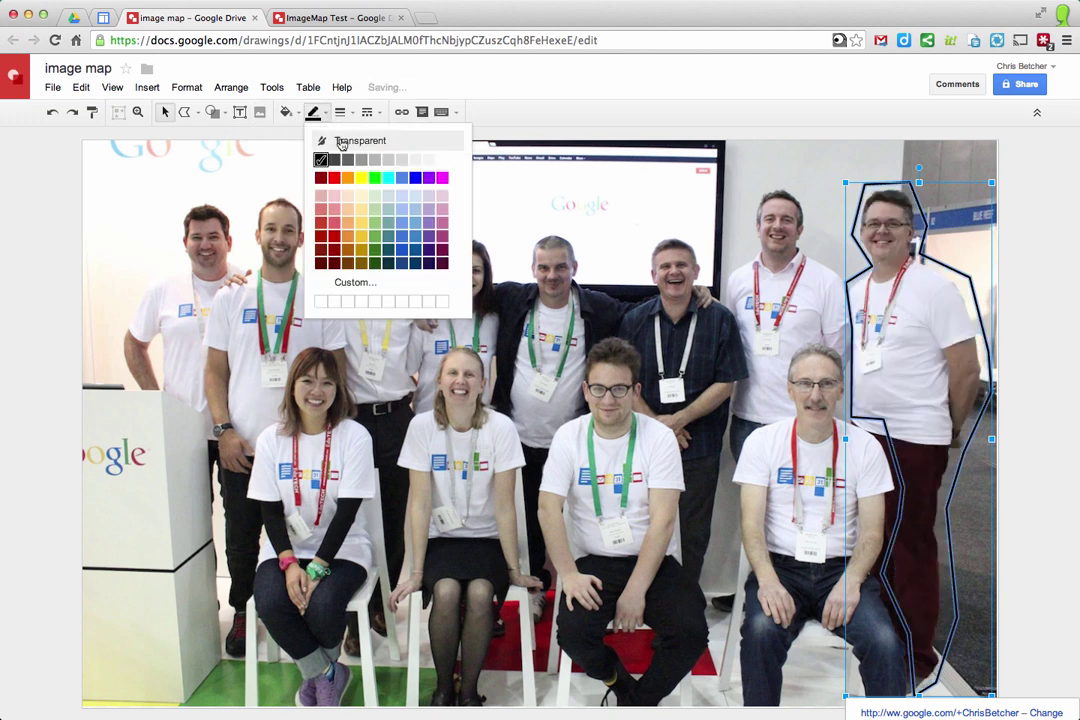
click(341, 141)
click(1054, 290)
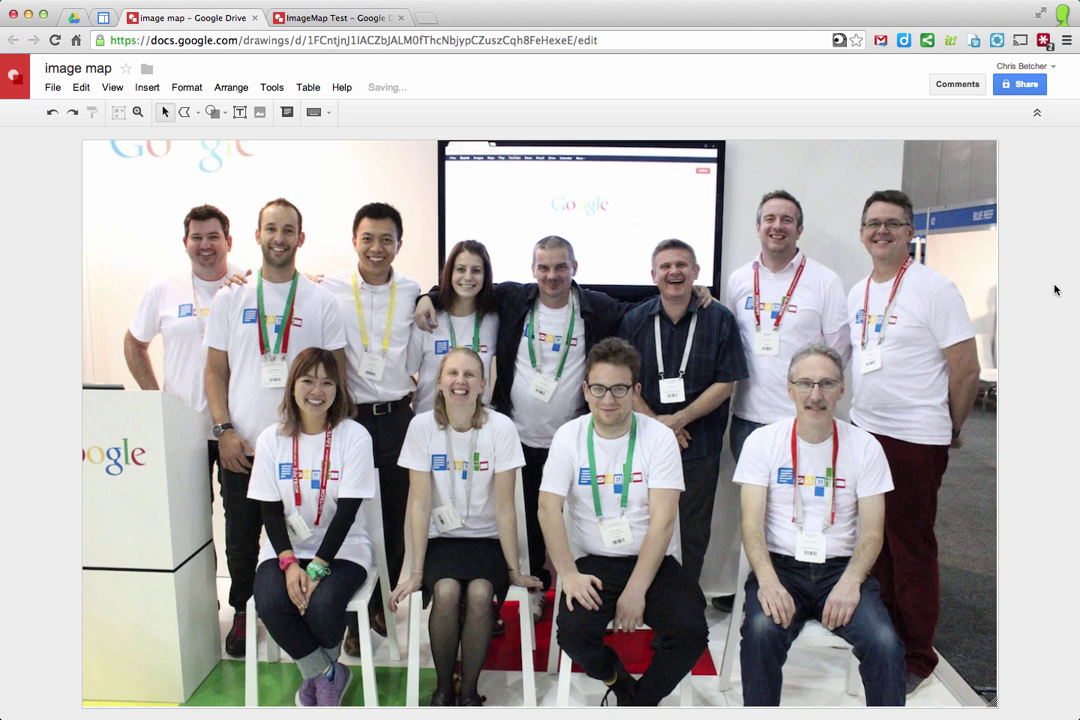
click(903, 357)
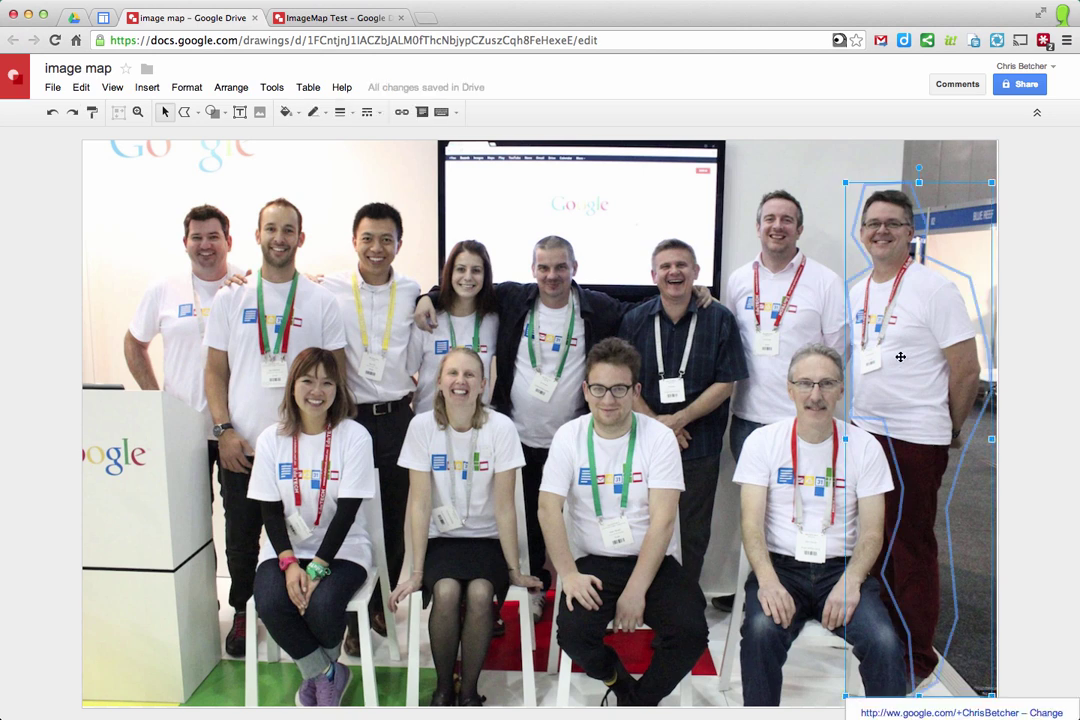
click(1041, 248)
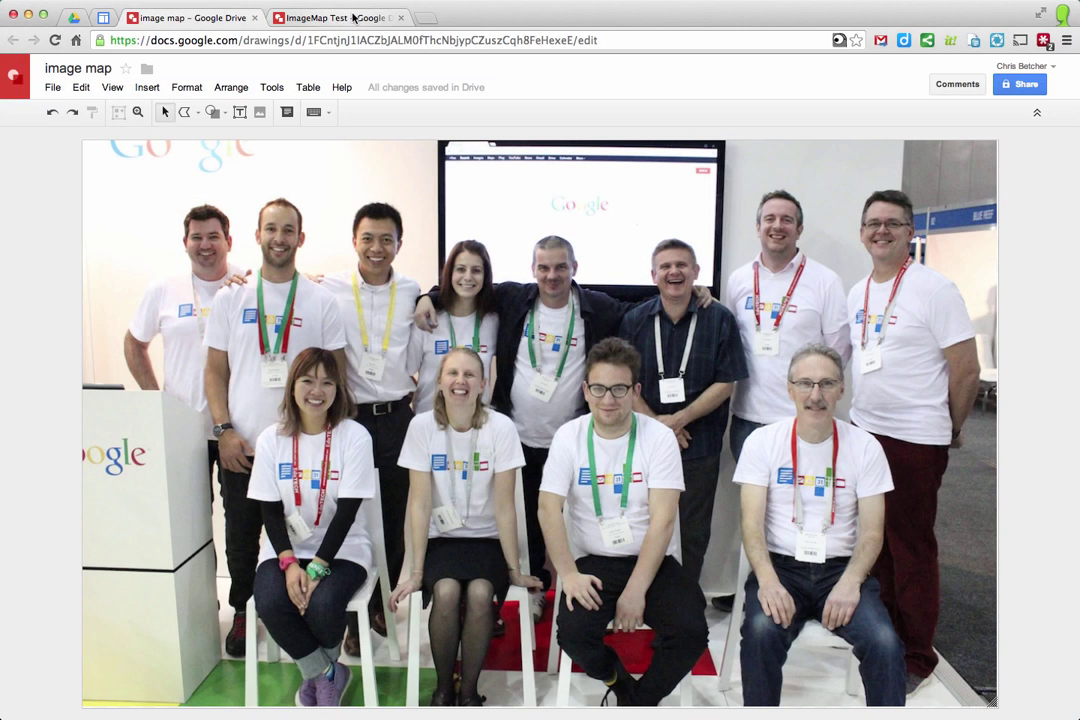
Step: In the ImageMap Test drawing, check the standing men's hotspot links
click(344, 18)
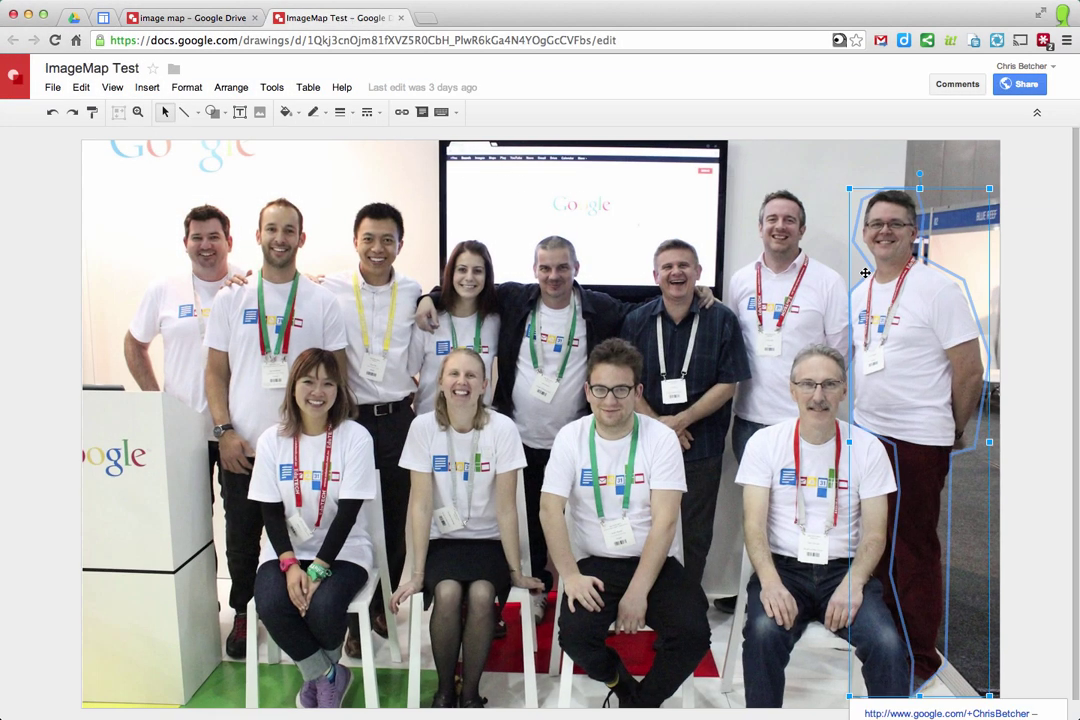
click(806, 309)
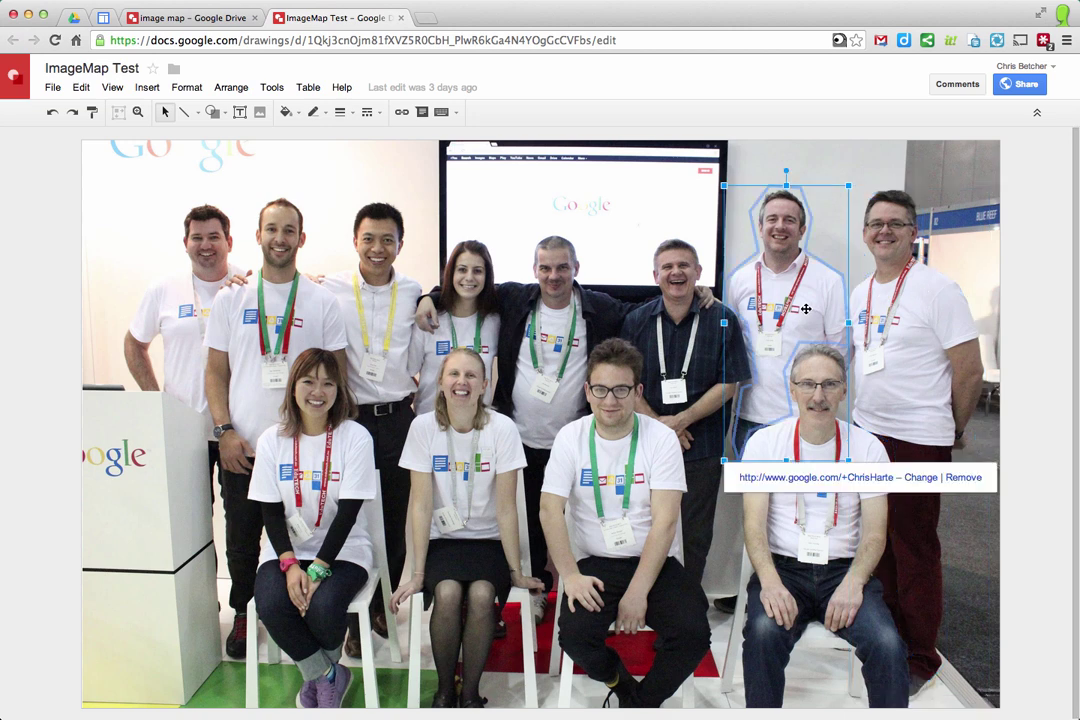
click(680, 300)
click(567, 317)
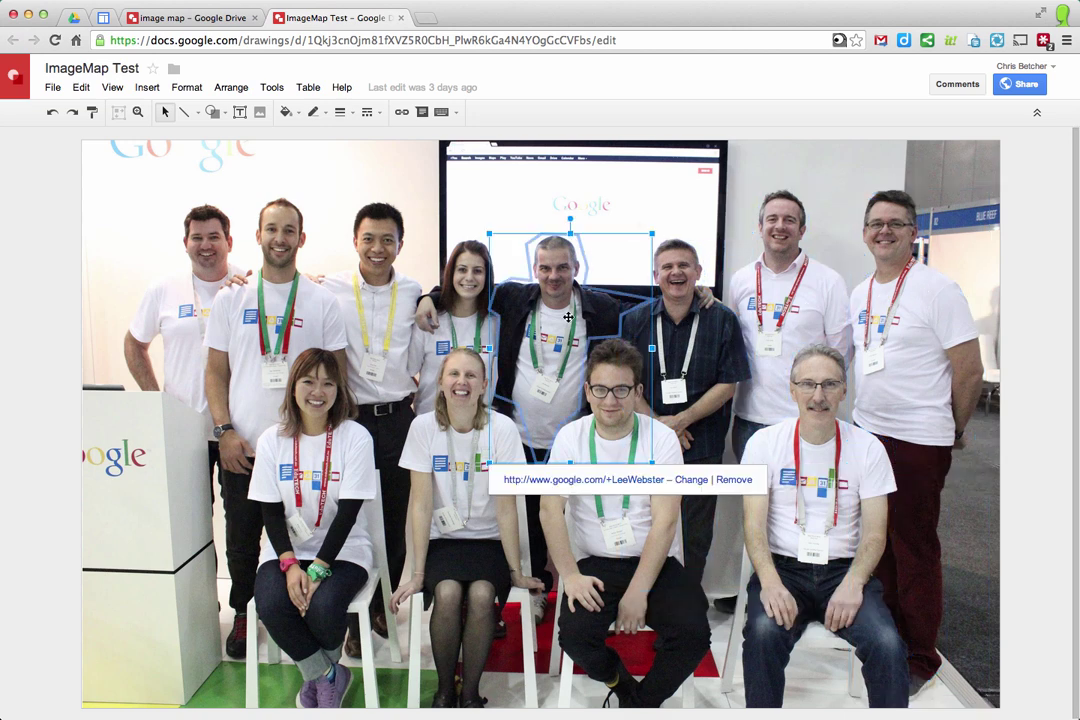
click(381, 306)
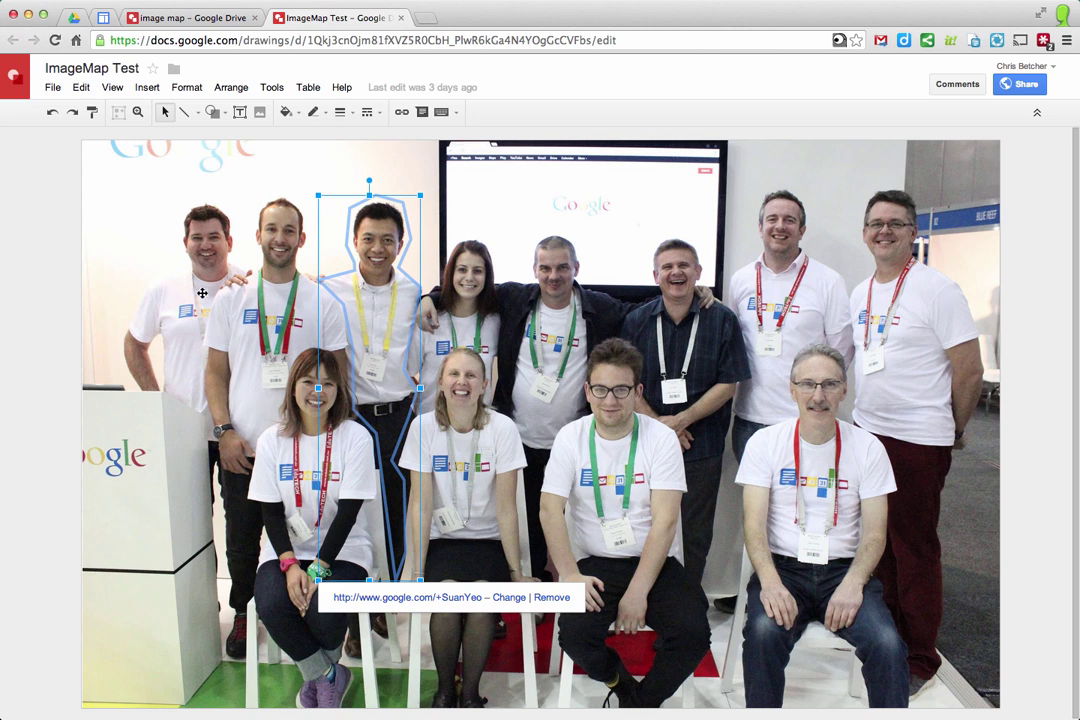
click(170, 246)
Step: Check the seated people's and podium logo hotspots, then return to the Google Sites page
click(410, 434)
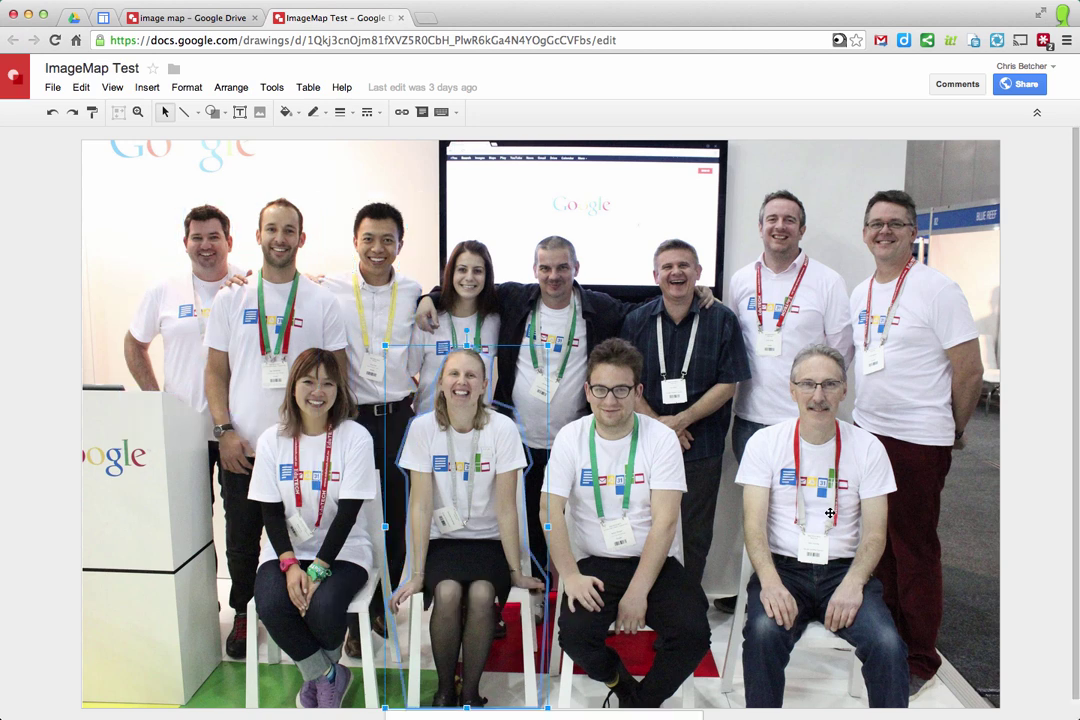
click(745, 440)
click(600, 450)
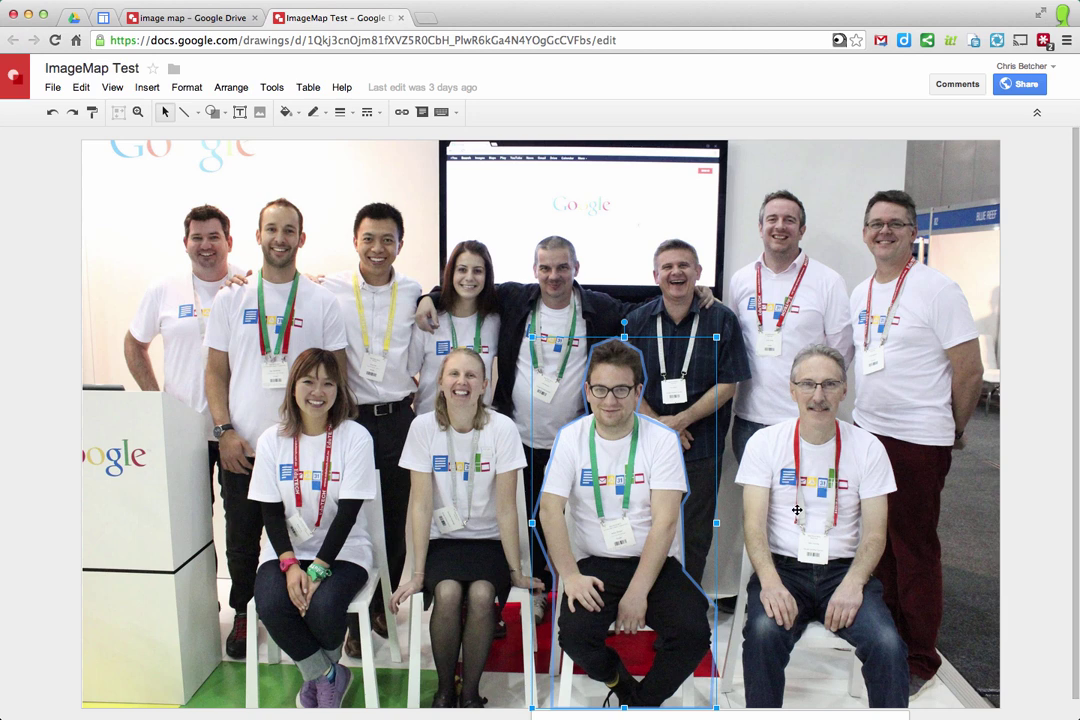
click(835, 490)
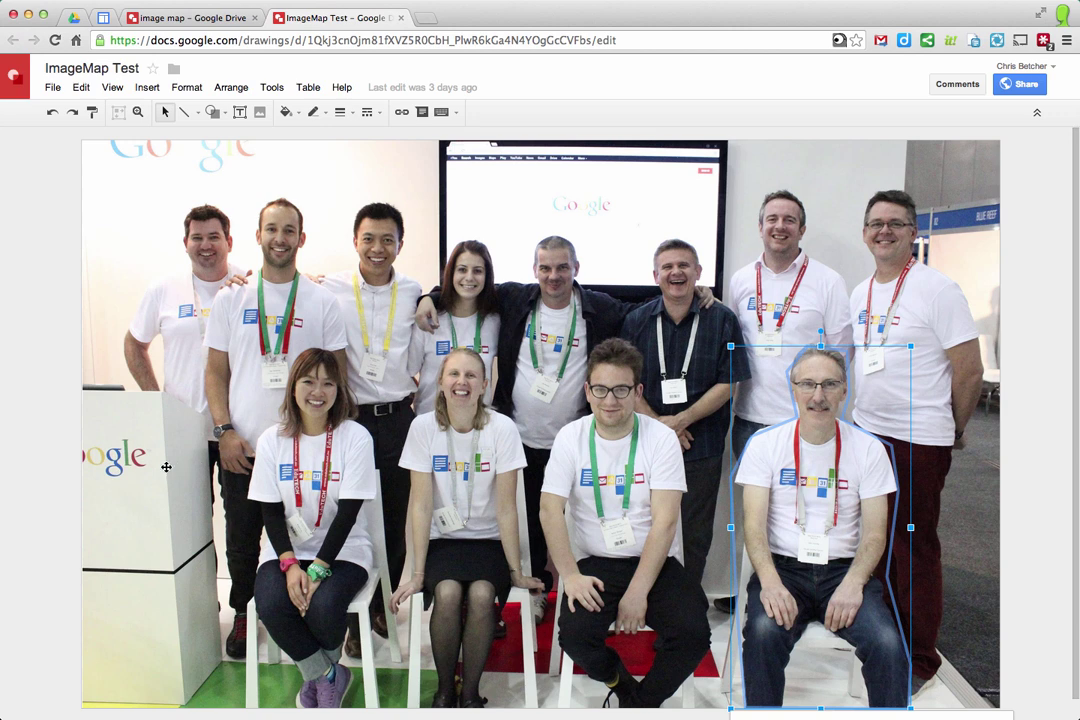
click(99, 450)
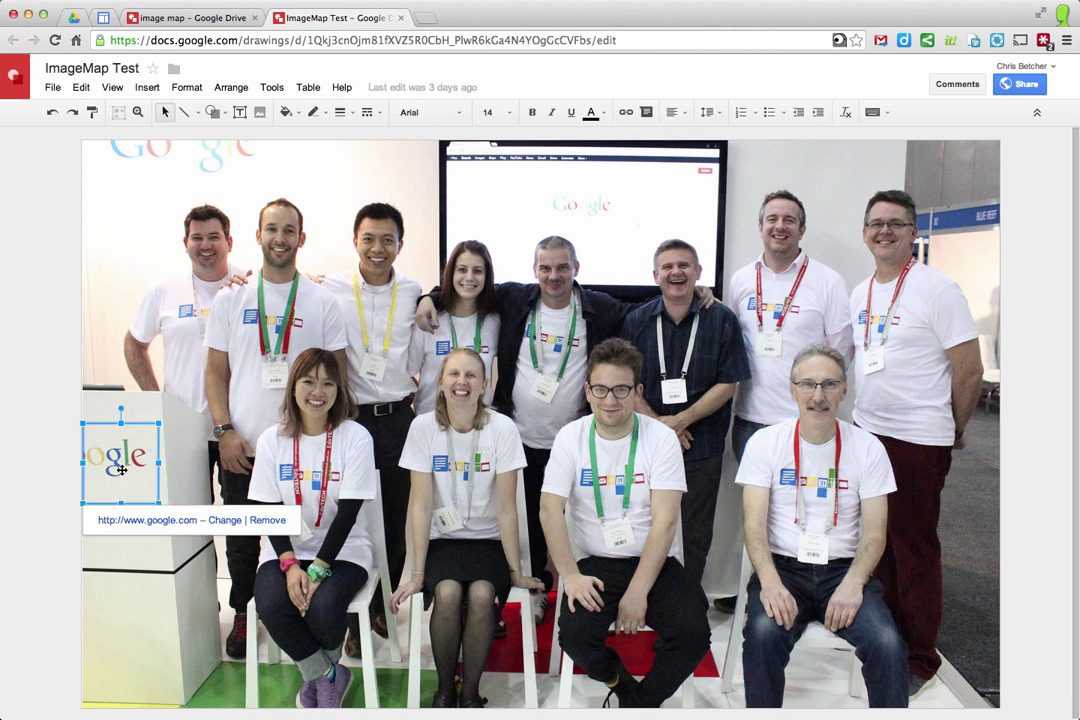
click(194, 284)
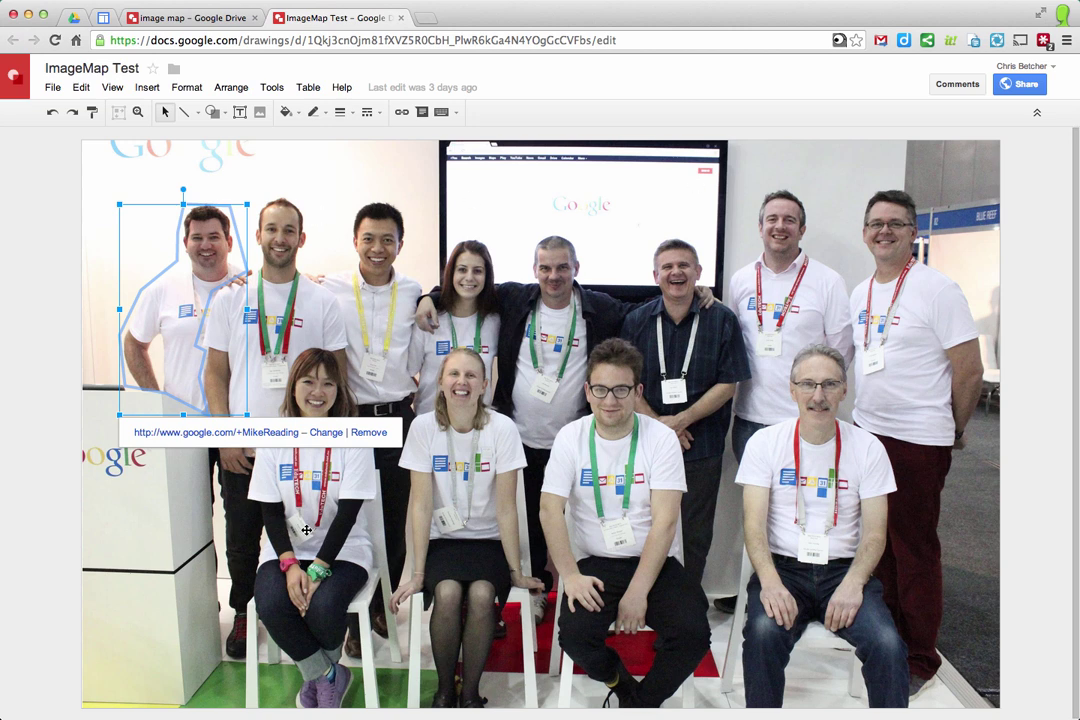
click(103, 17)
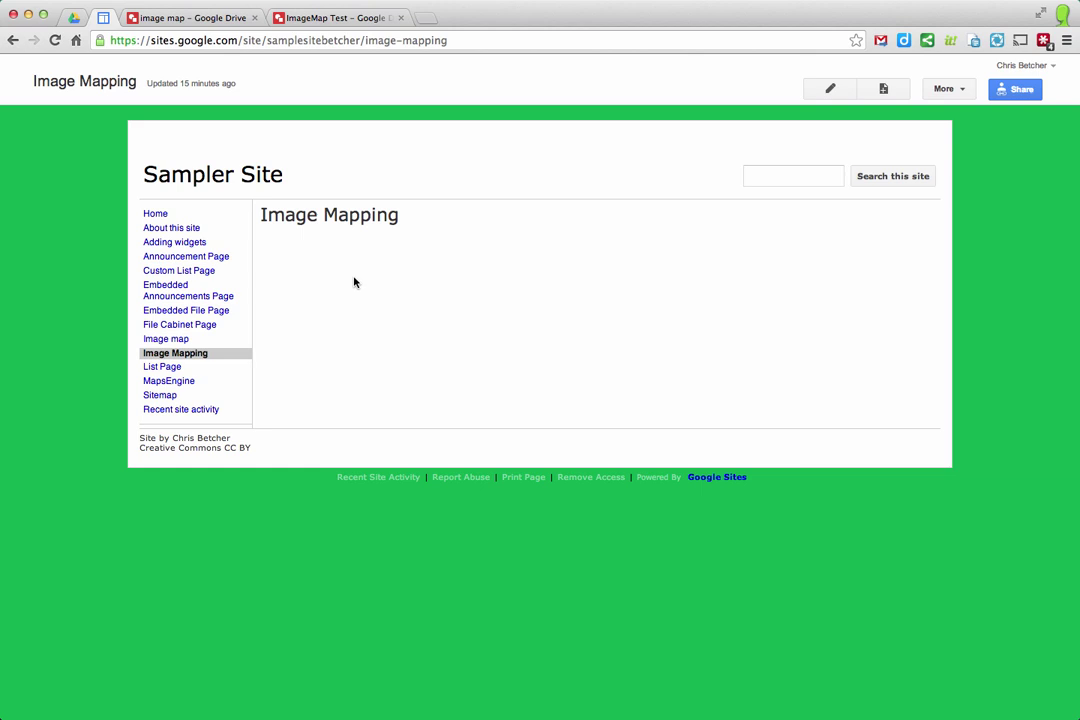
Step: Edit the Image Mapping page and bring up the Insert menu's Drive submenu
click(831, 90)
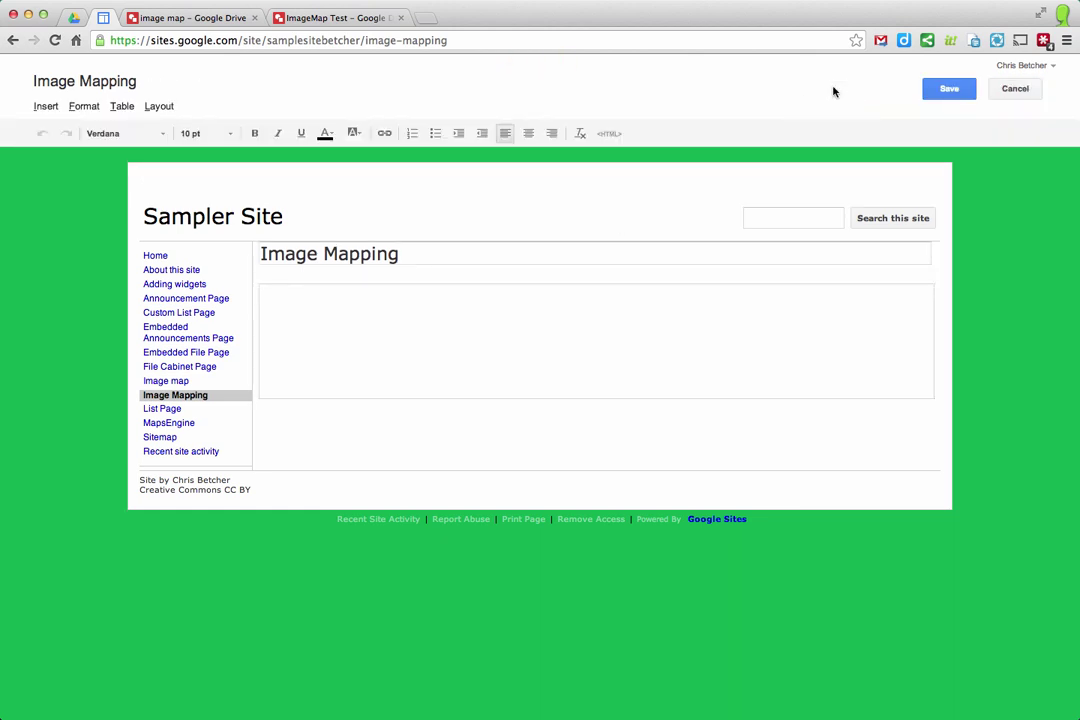
click(40, 107)
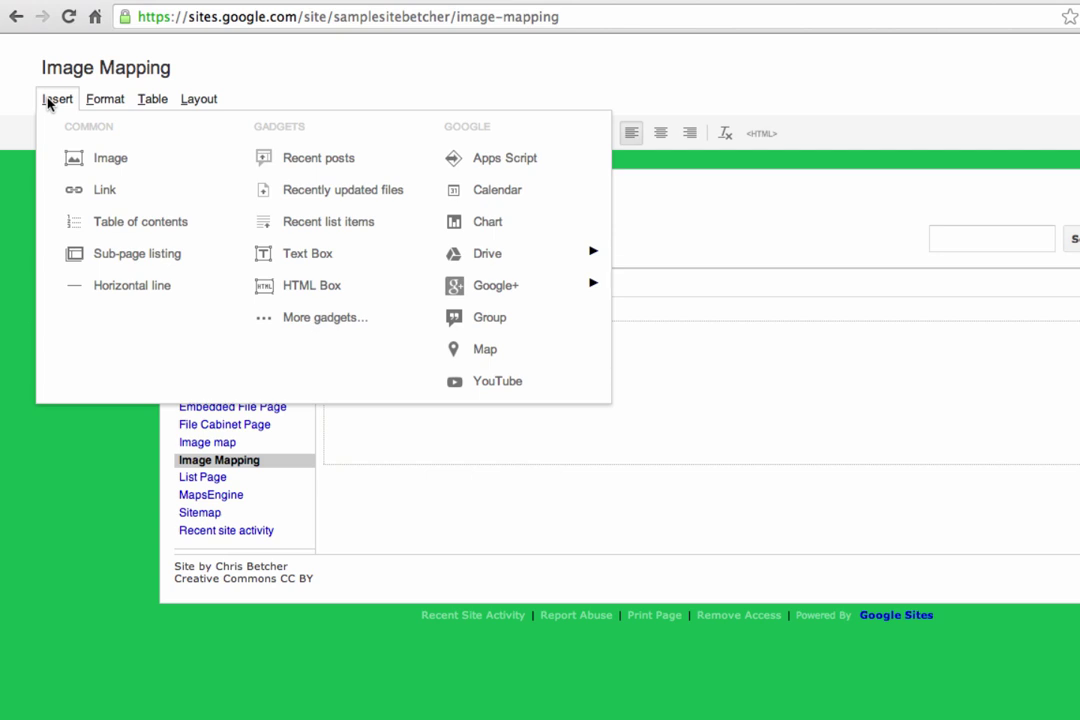
mouse_move(498, 256)
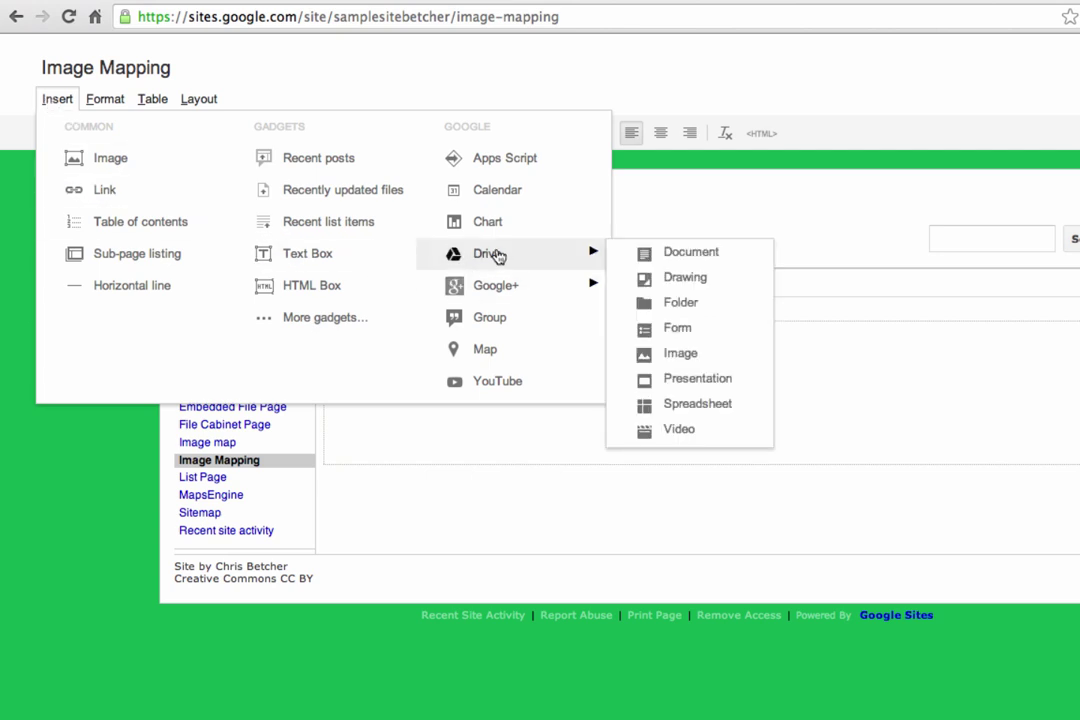
Step: Choose Drive > Drawing and select the ImageMap Test drawing in the picker
click(690, 280)
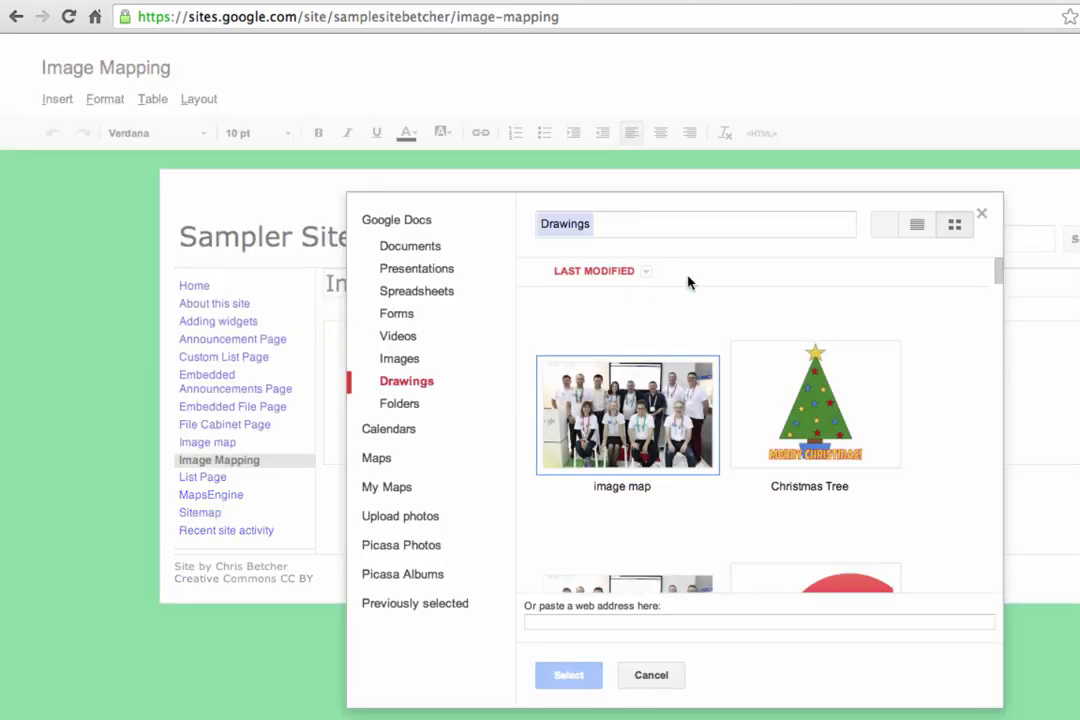
scroll(790, 390, down, 3)
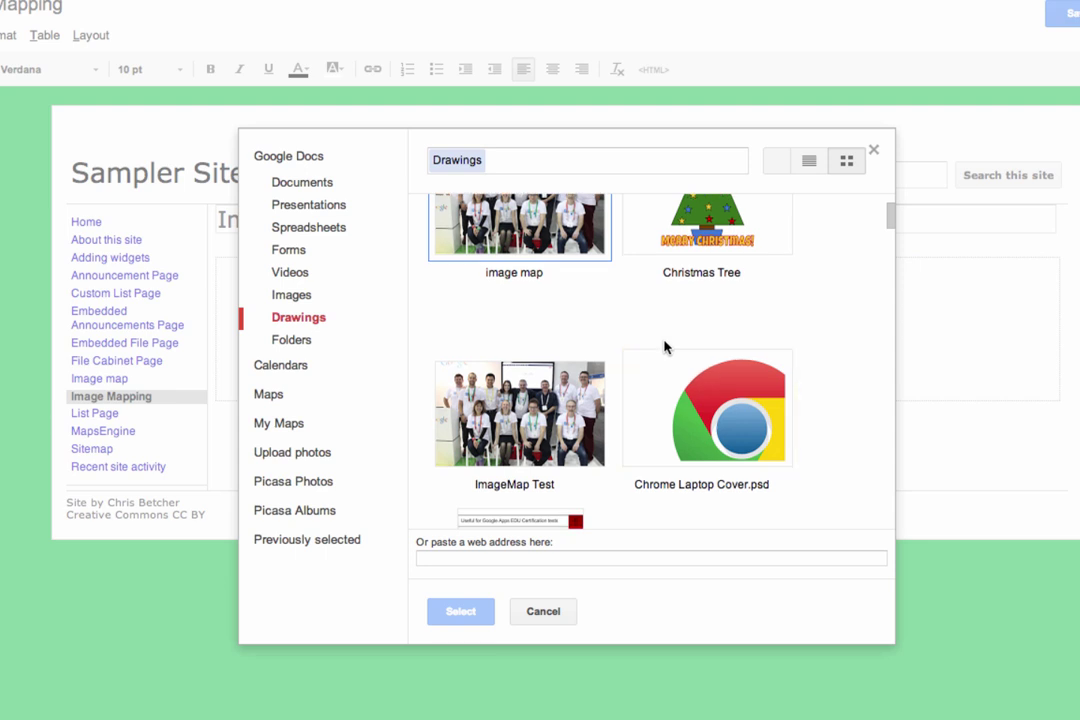
scroll(562, 342, up, 2)
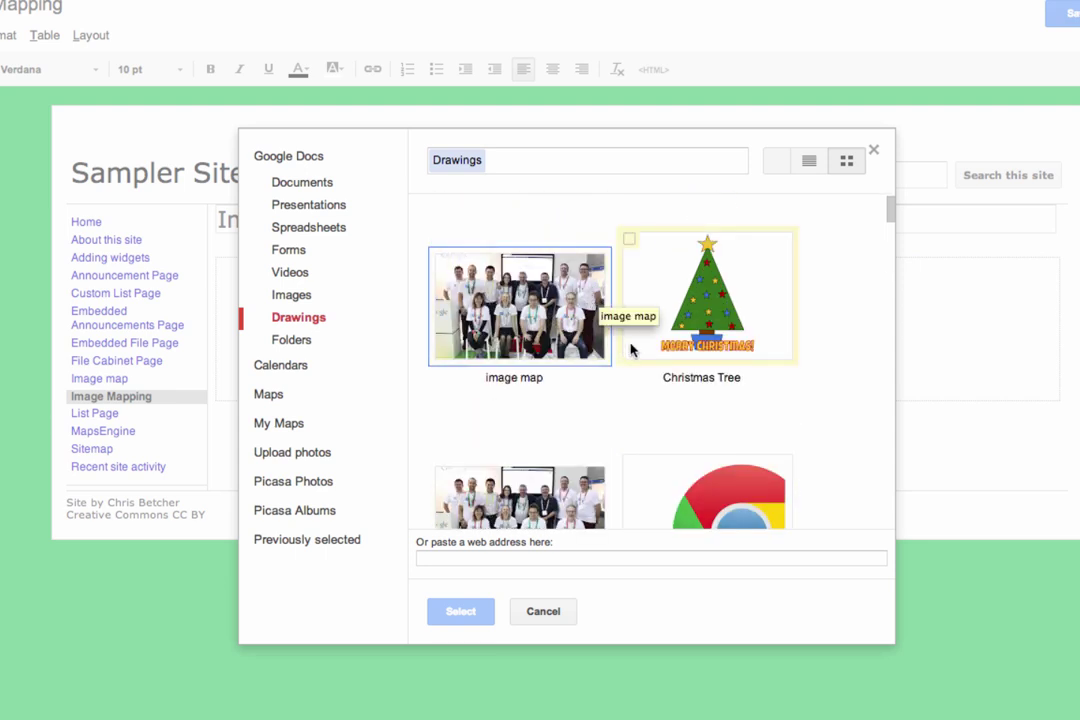
scroll(631, 349, down, 2)
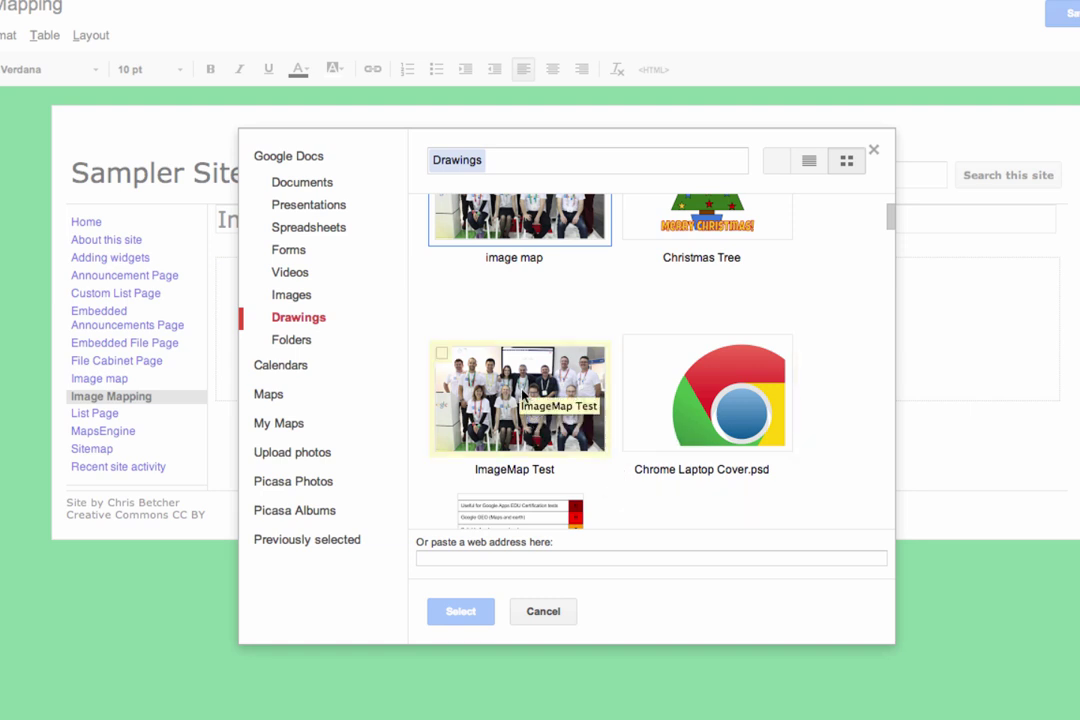
click(522, 396)
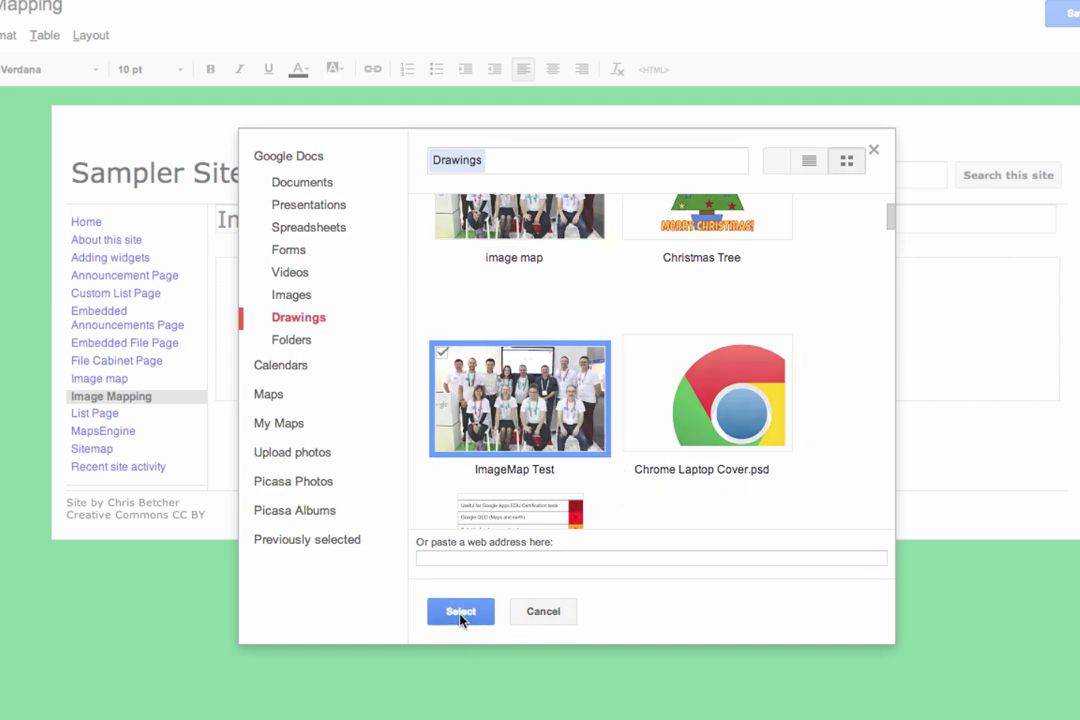
click(461, 612)
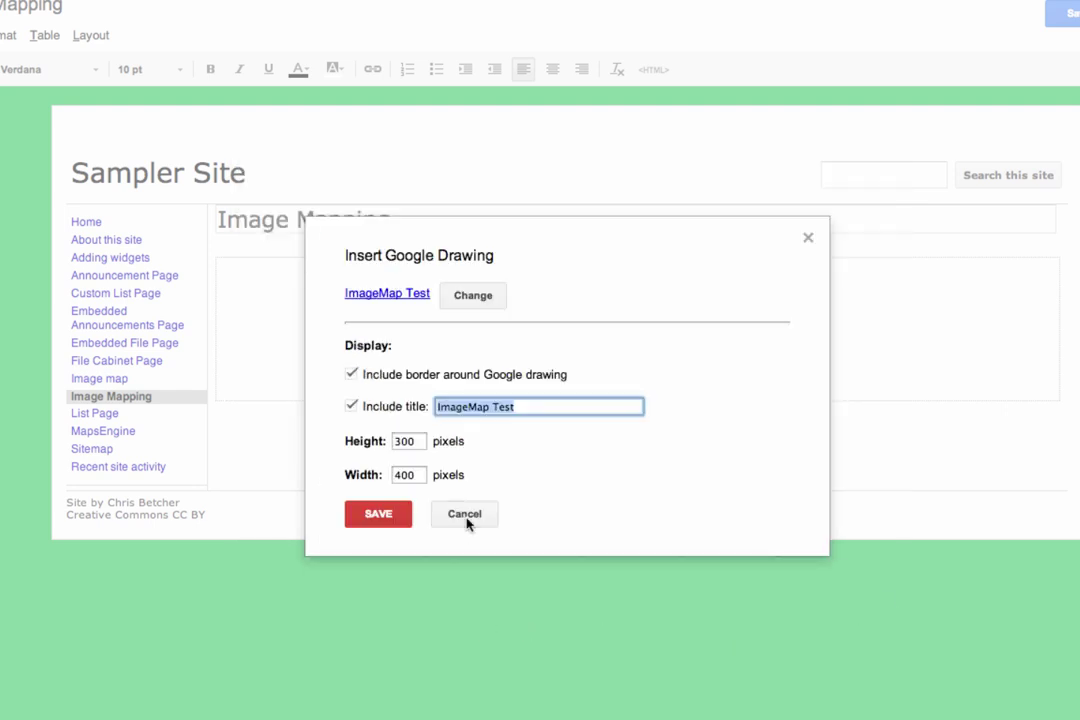
Step: Set the embedded drawing to 750 wide by 500 high pixels and save it
double_click(419, 478)
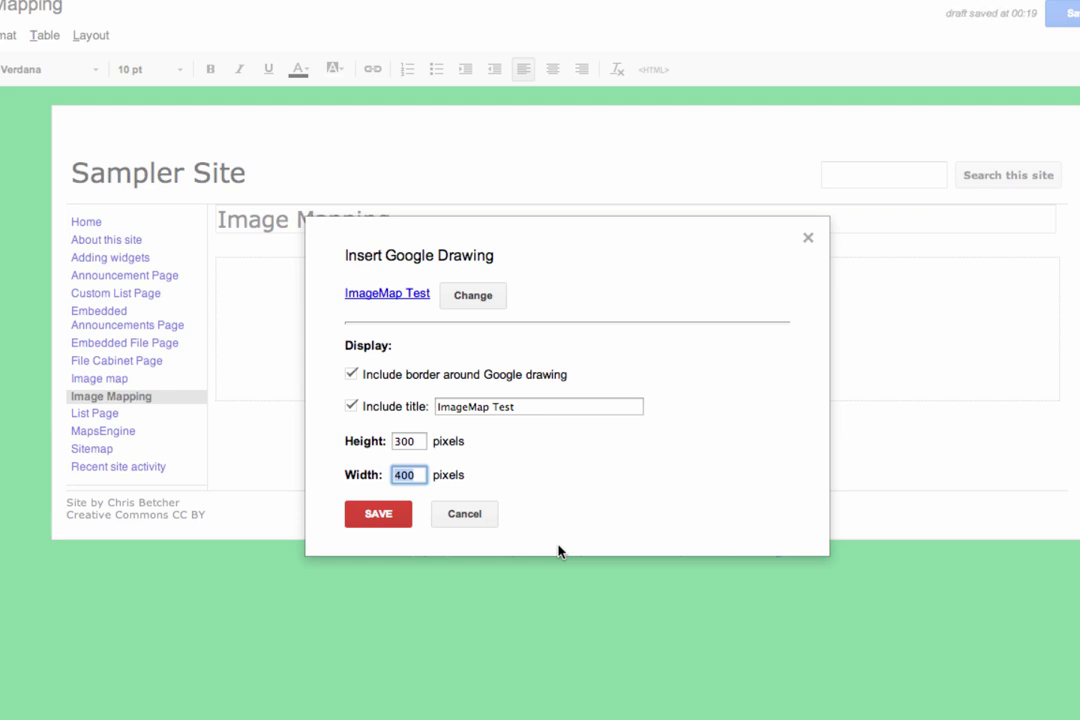
text(750)
drag(418, 441, 386, 441)
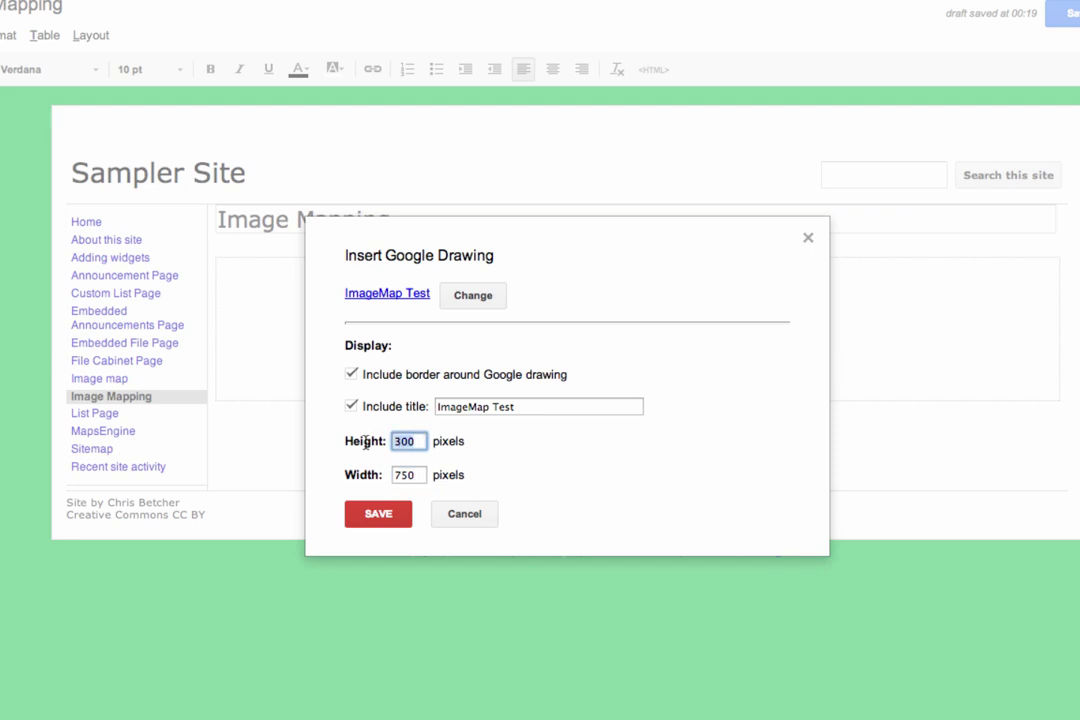
text(500)
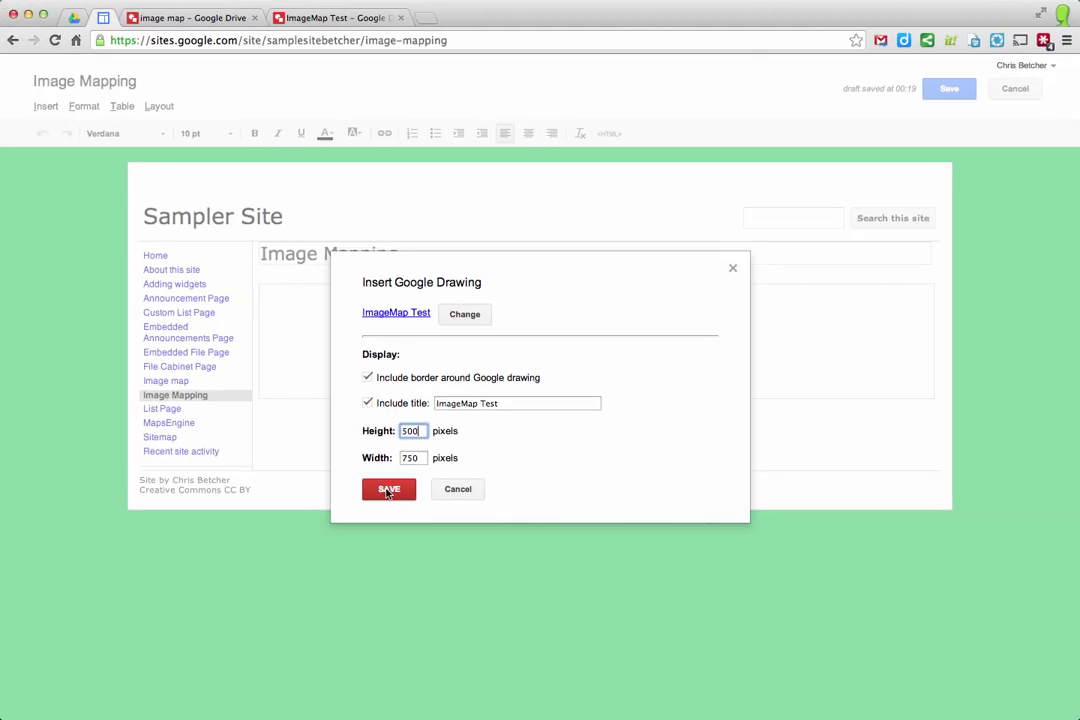
click(388, 489)
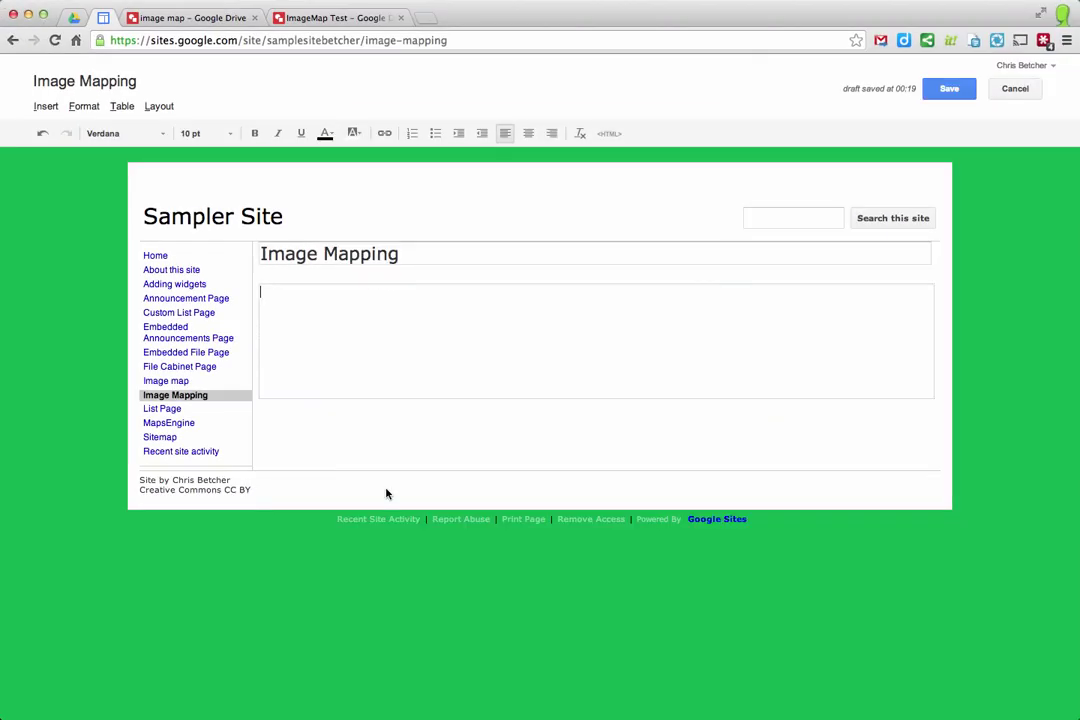